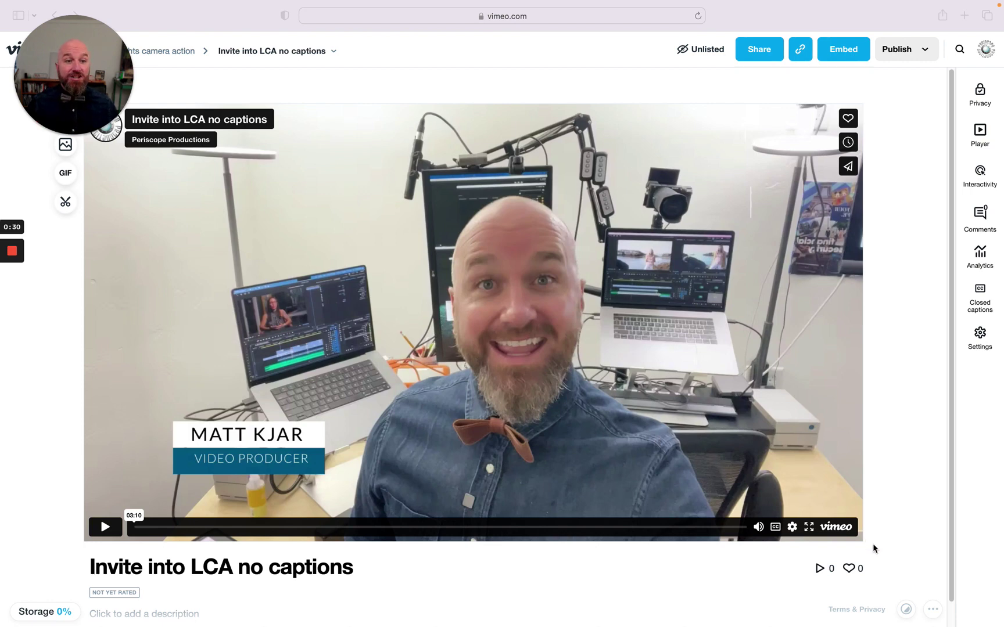
# - Open the video's end screen settings under interactivity and set the end screen type to Call to action
pyautogui.click(980, 174)
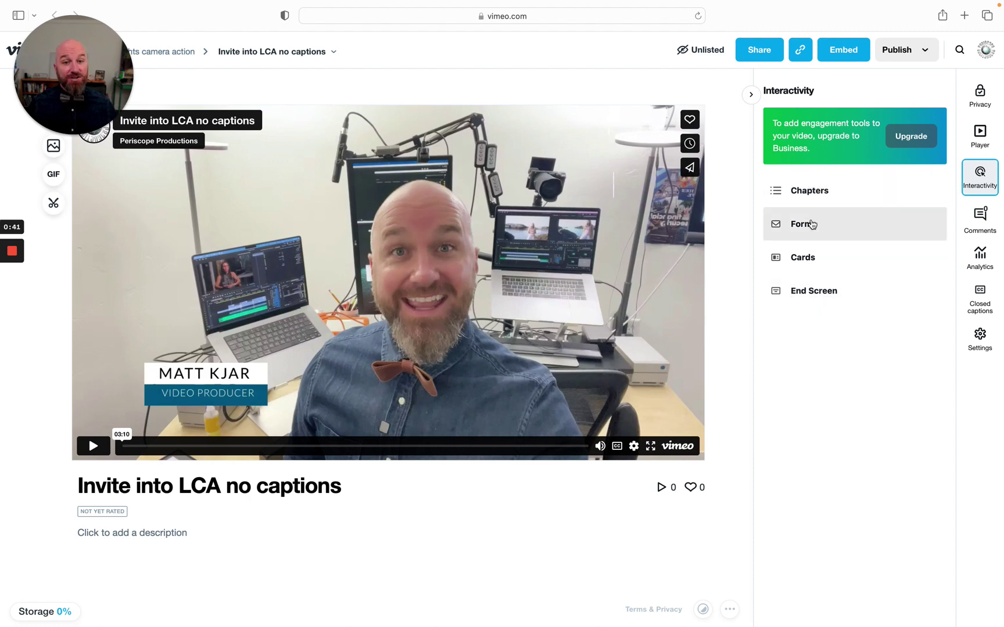
pyautogui.click(818, 296)
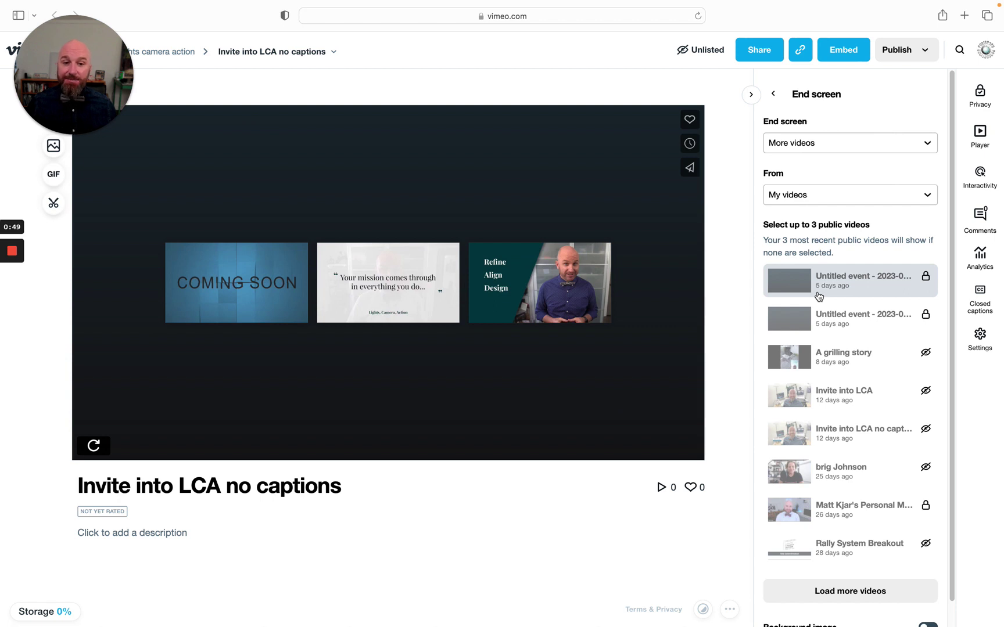
pyautogui.click(846, 145)
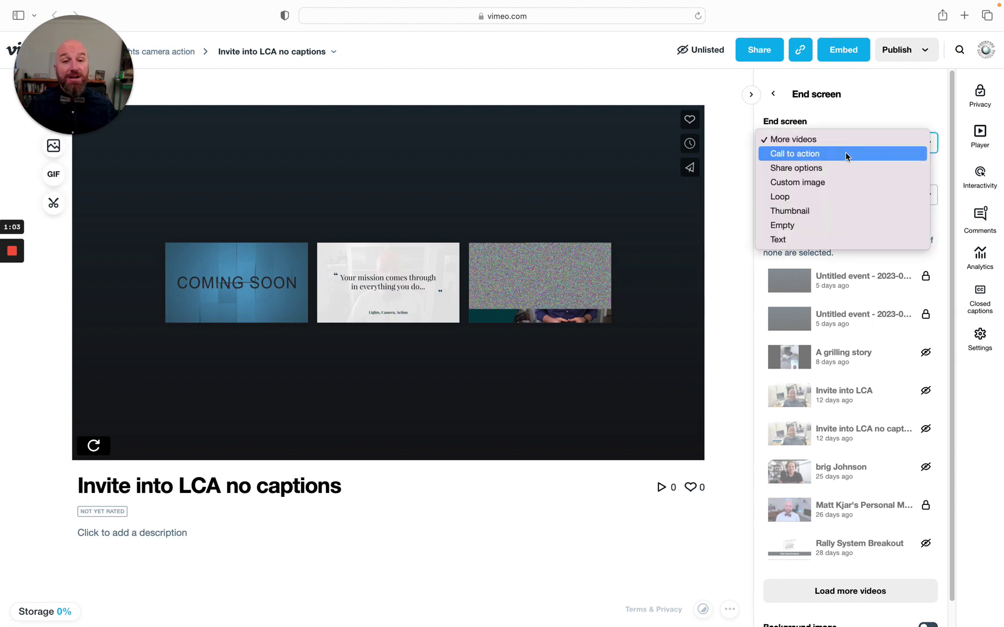
pyautogui.click(846, 155)
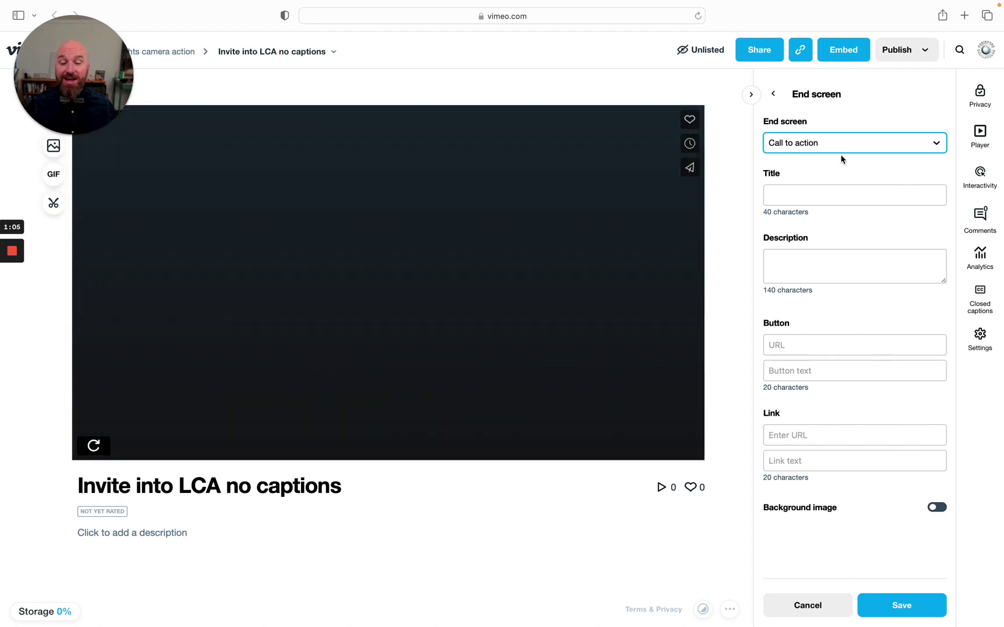
# - Set the end screen title to "Ready to start scaling with video?"
pyautogui.click(810, 195)
pyautogui.write('Ar')
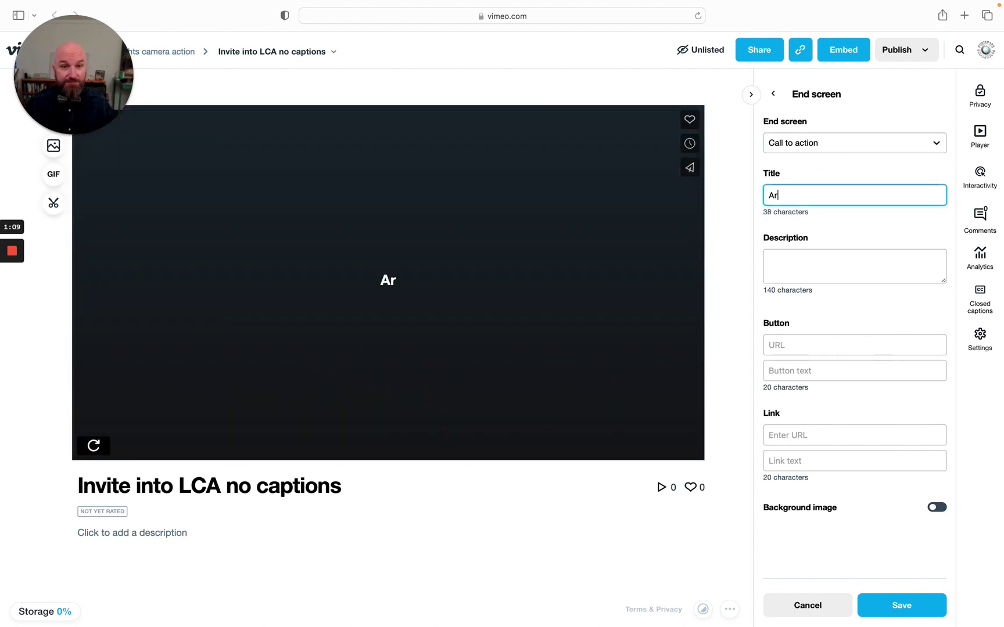
pyautogui.write('e you r')
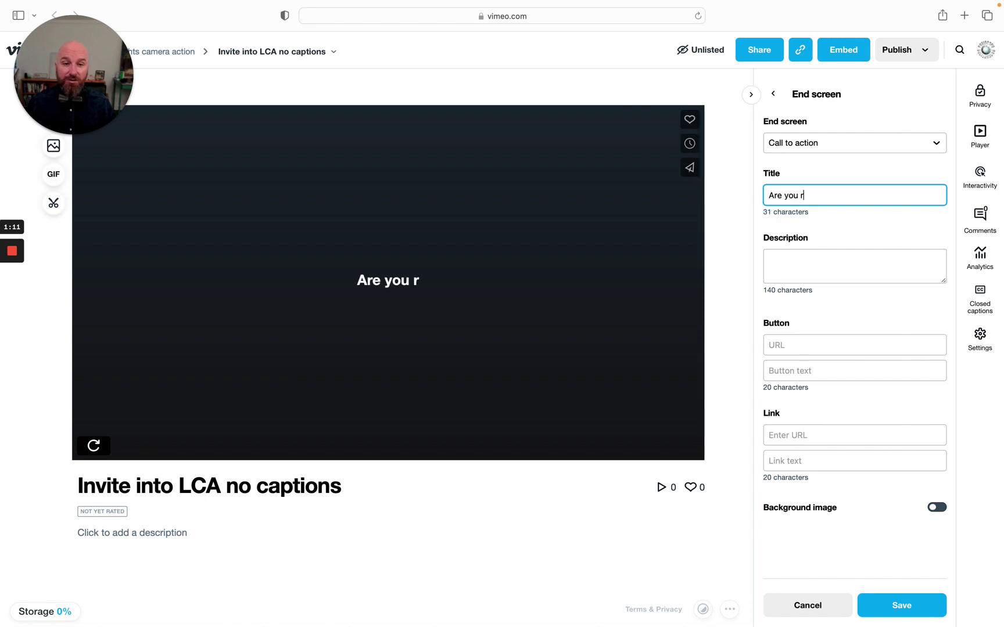
pyautogui.write('eady to star')
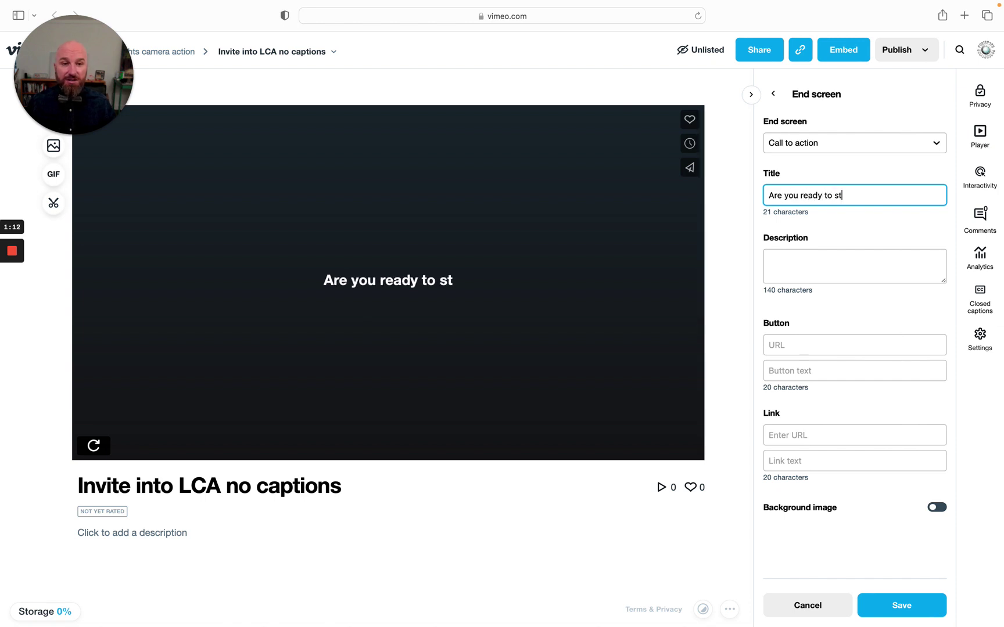
pyautogui.press('BackSpace')
pyautogui.press('BackSpace')
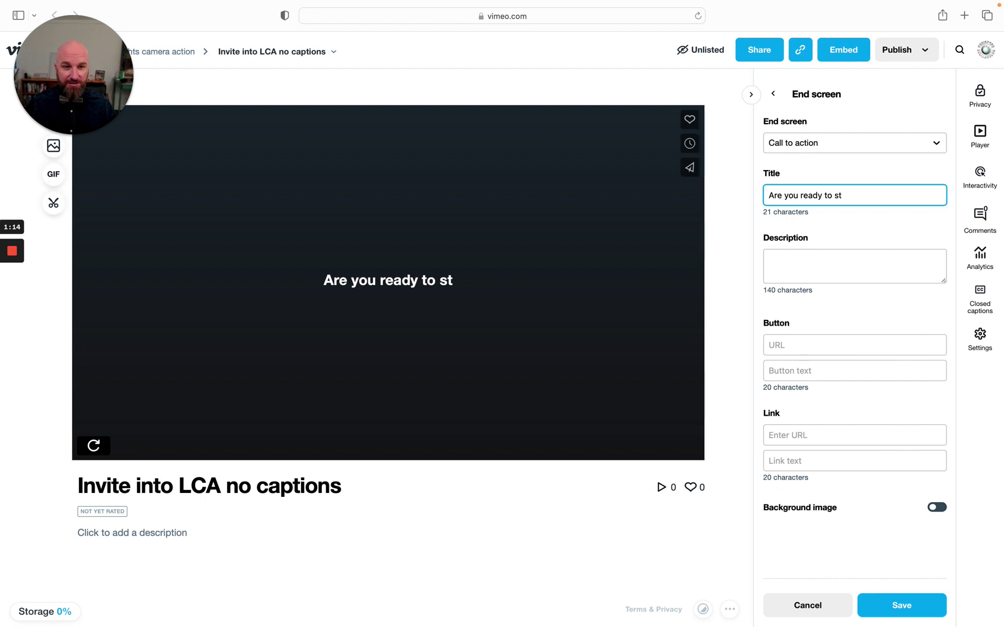
pyautogui.write('art scla')
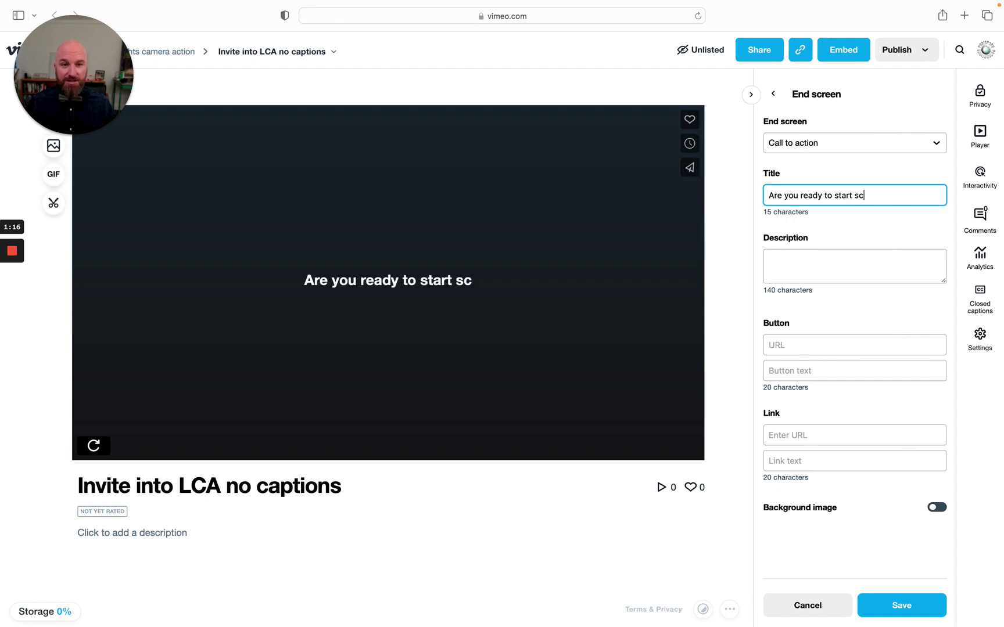
pyautogui.press('BackSpace')
pyautogui.press('BackSpace')
pyautogui.write('acle')
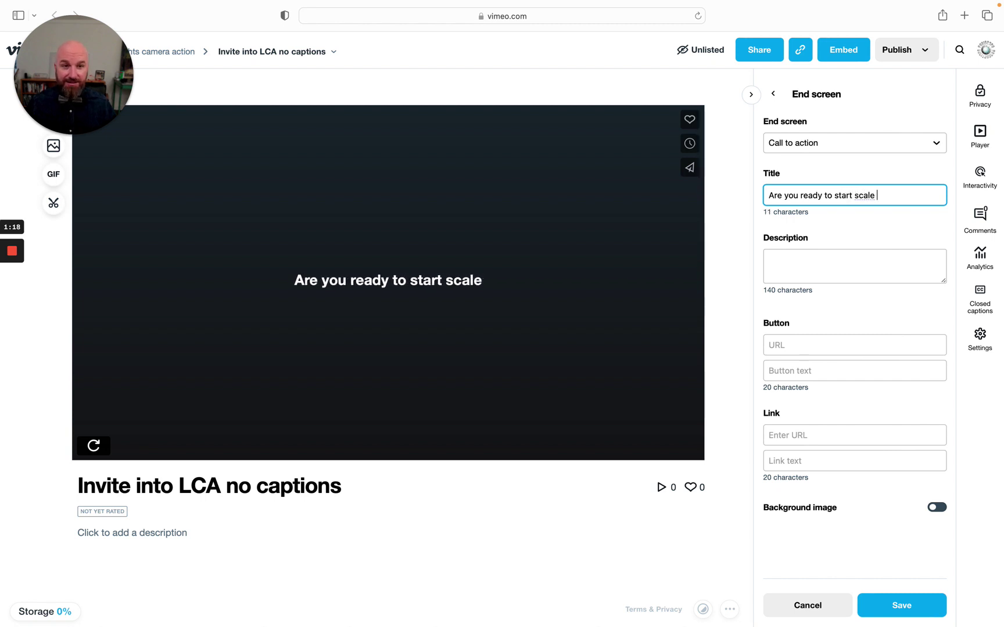
pyautogui.press('BackSpace')
pyautogui.press('BackSpace')
pyautogui.write('ing w')
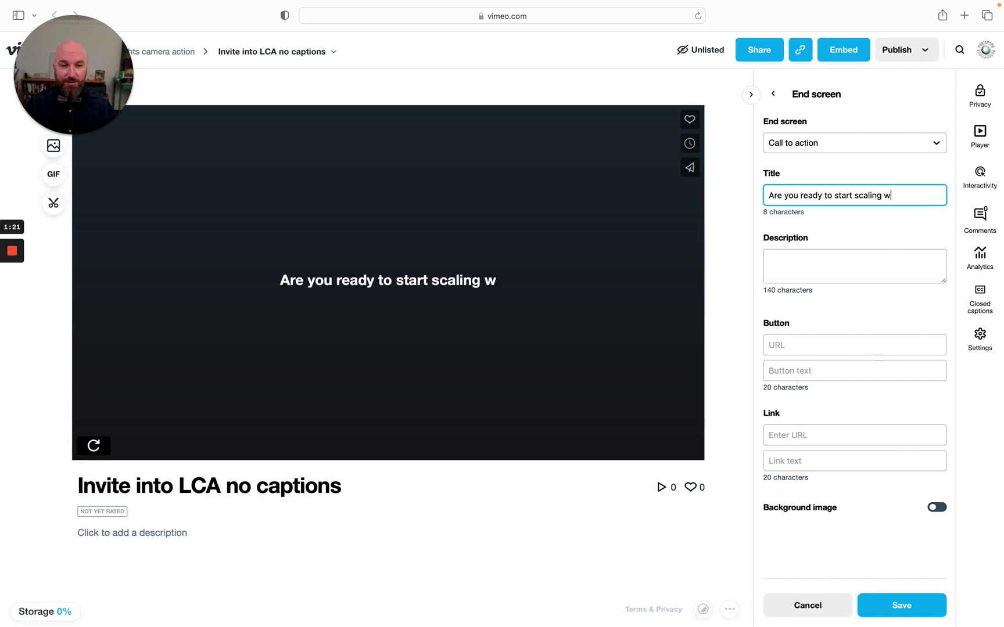
pyautogui.write('ith video')
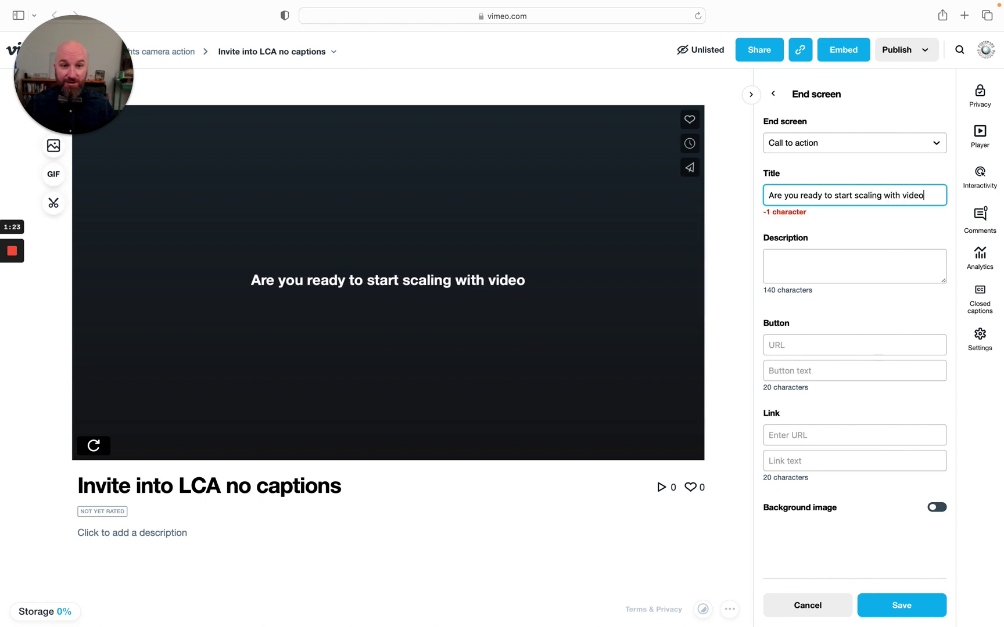
pyautogui.write('?')
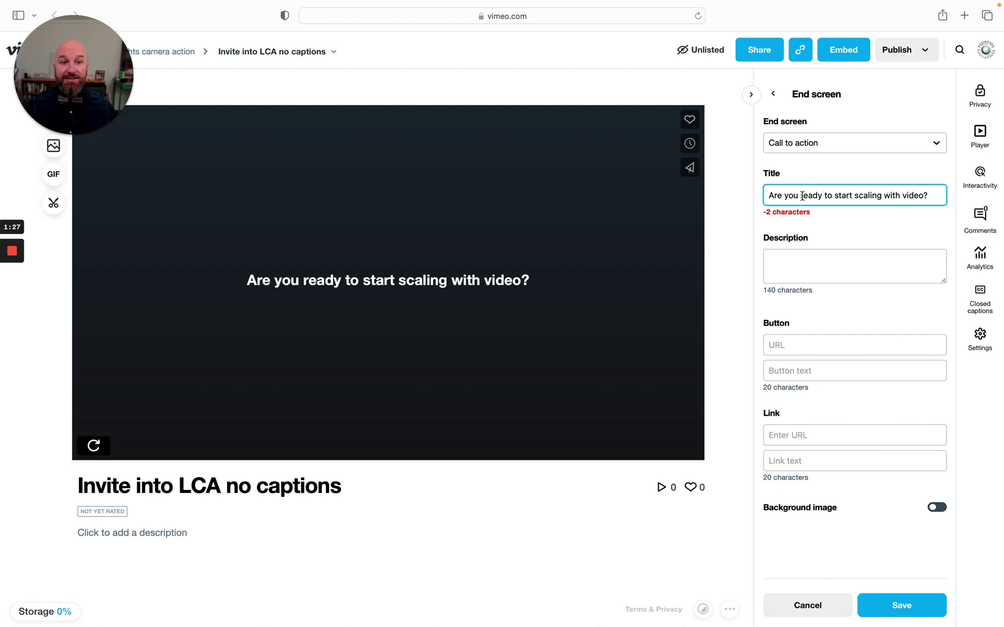
pyautogui.moveTo(802, 196); pyautogui.dragTo(747, 197)
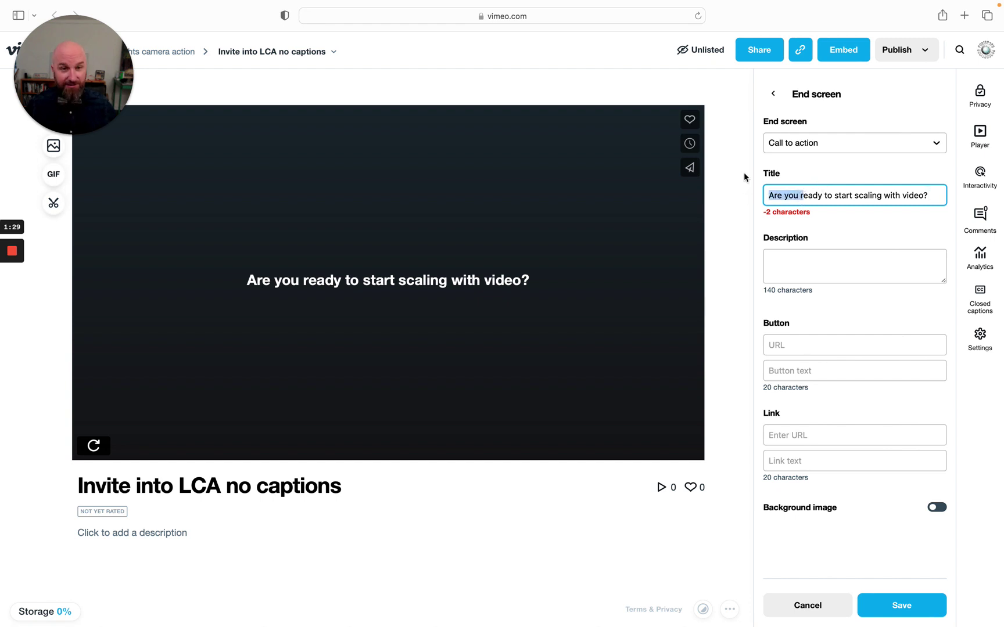
pyautogui.write('R')
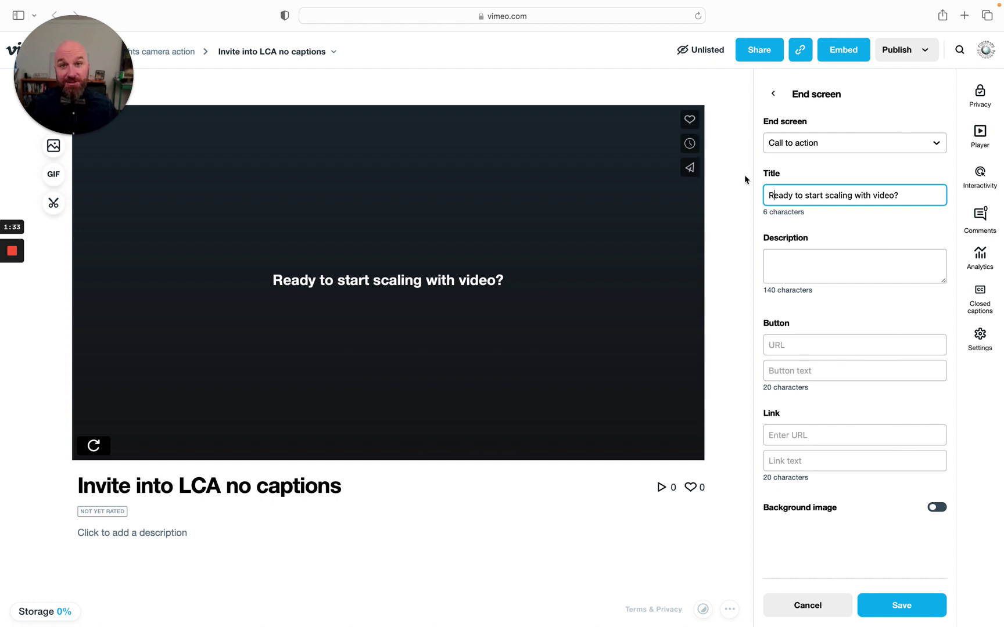
# - Enter the end screen description "Join me inside of Light, Camera, Action to use video to scale your business."
pyautogui.click(822, 266)
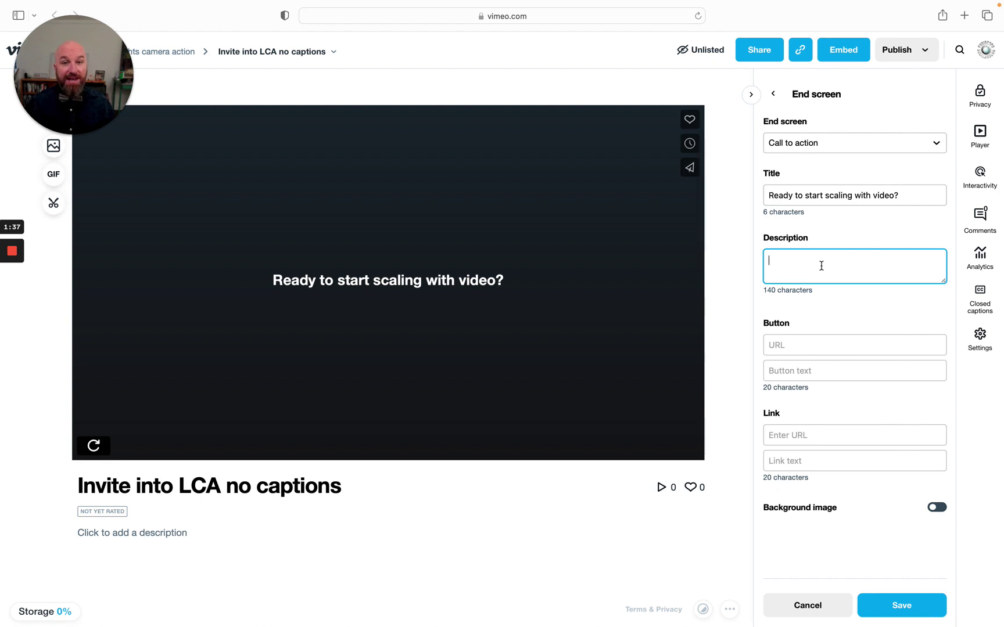
pyautogui.write('Join ')
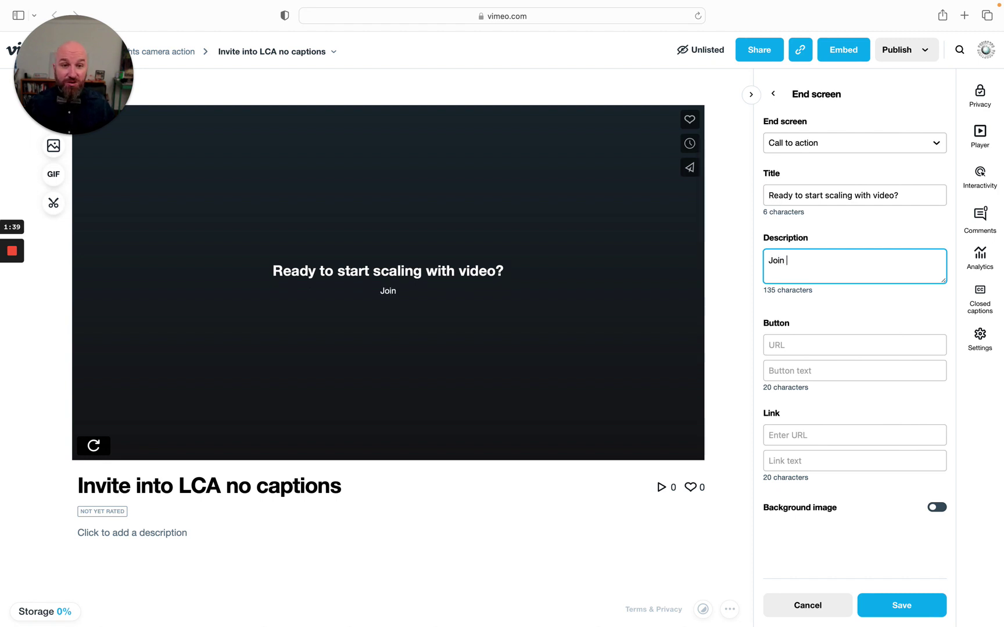
pyautogui.write('me inside ')
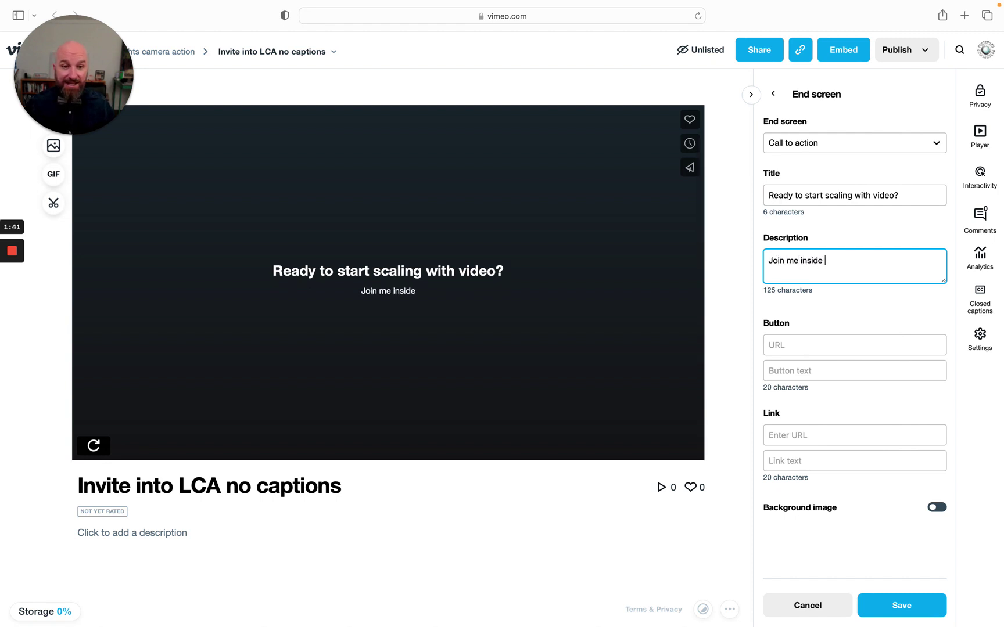
pyautogui.write('of Ligh')
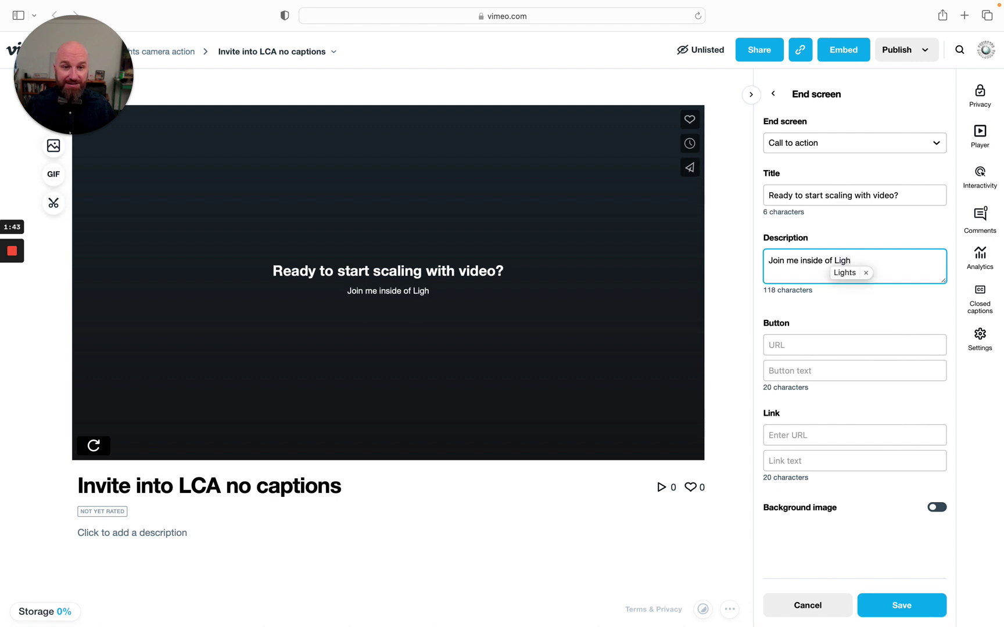
pyautogui.write('t, Camera')
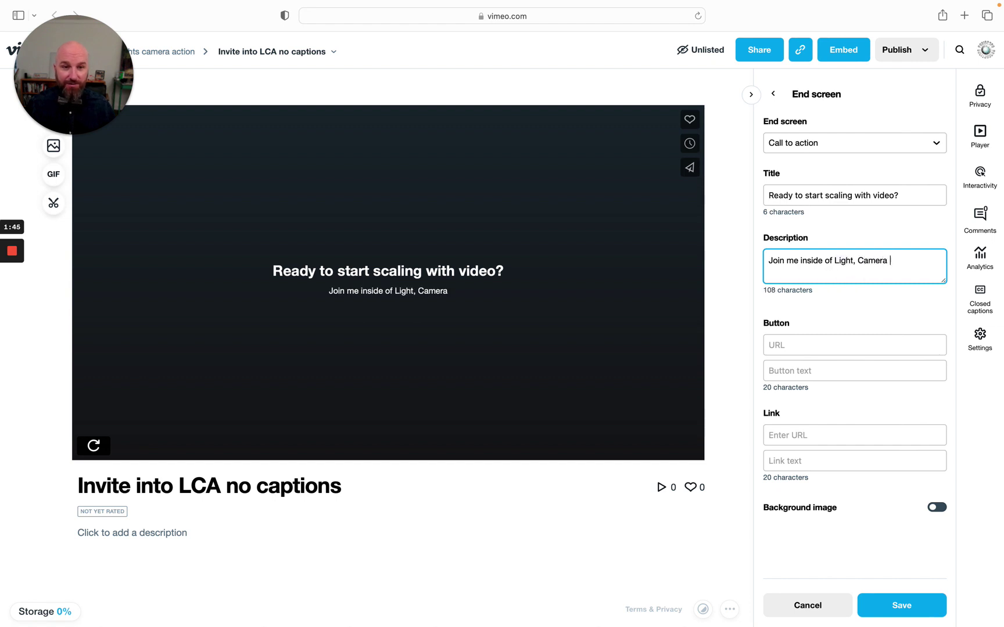
pyautogui.press('BackSpace')
pyautogui.write(', Acti')
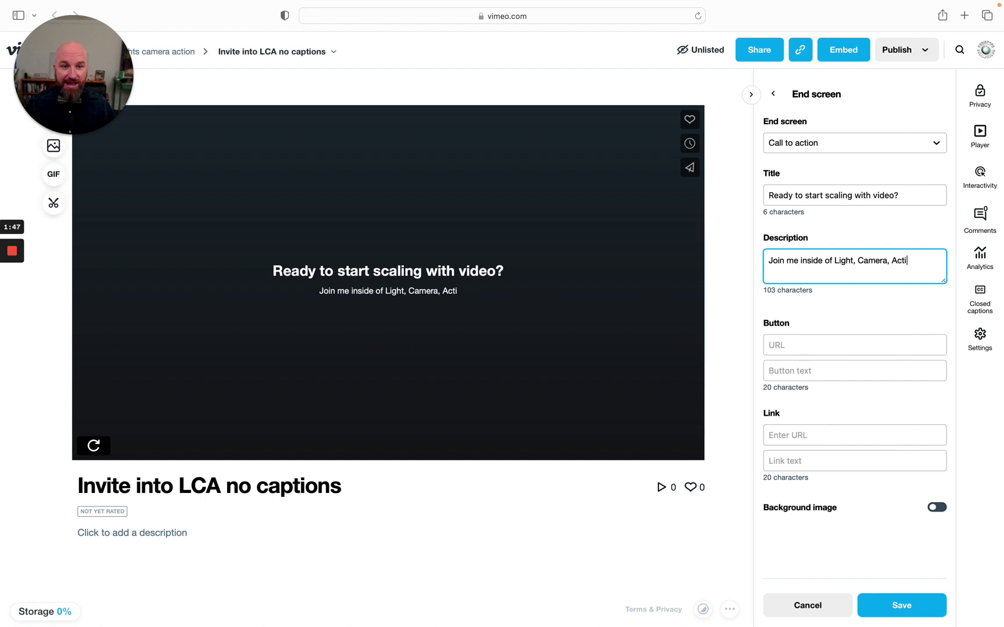
pyautogui.write('on to')
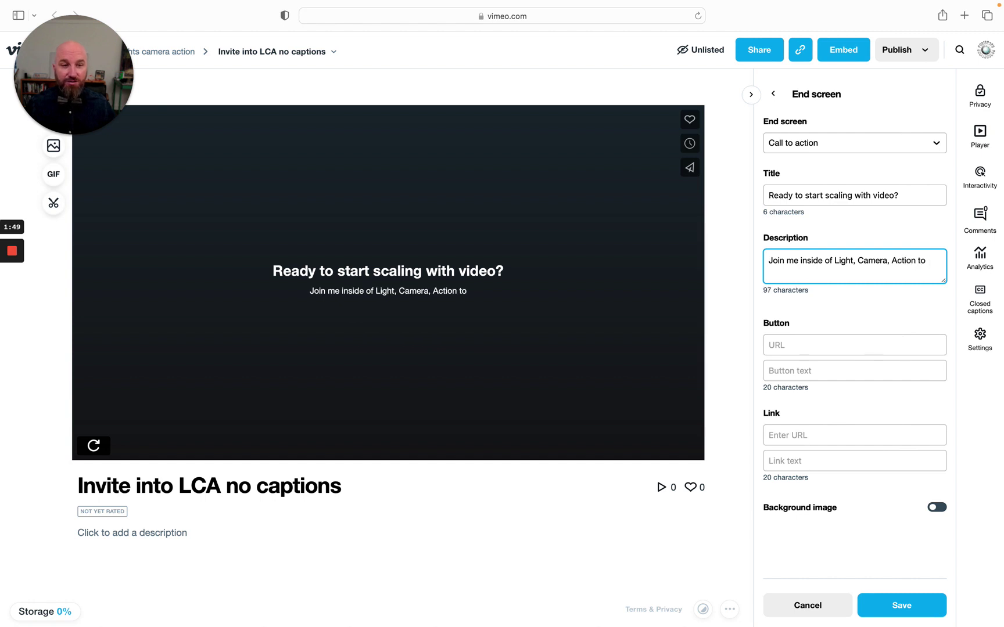
pyautogui.write(' use')
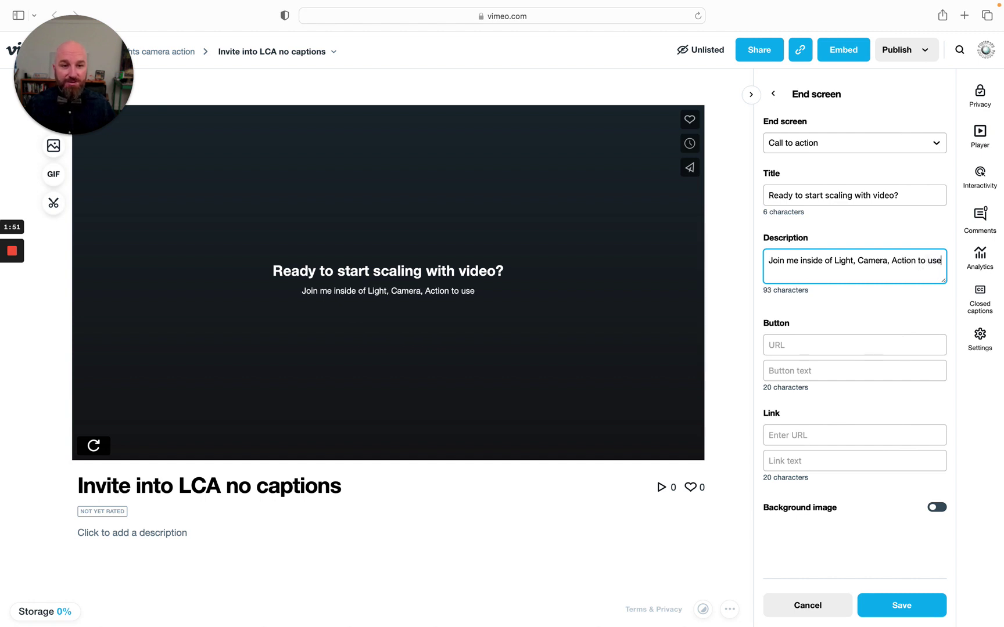
pyautogui.write(' video to')
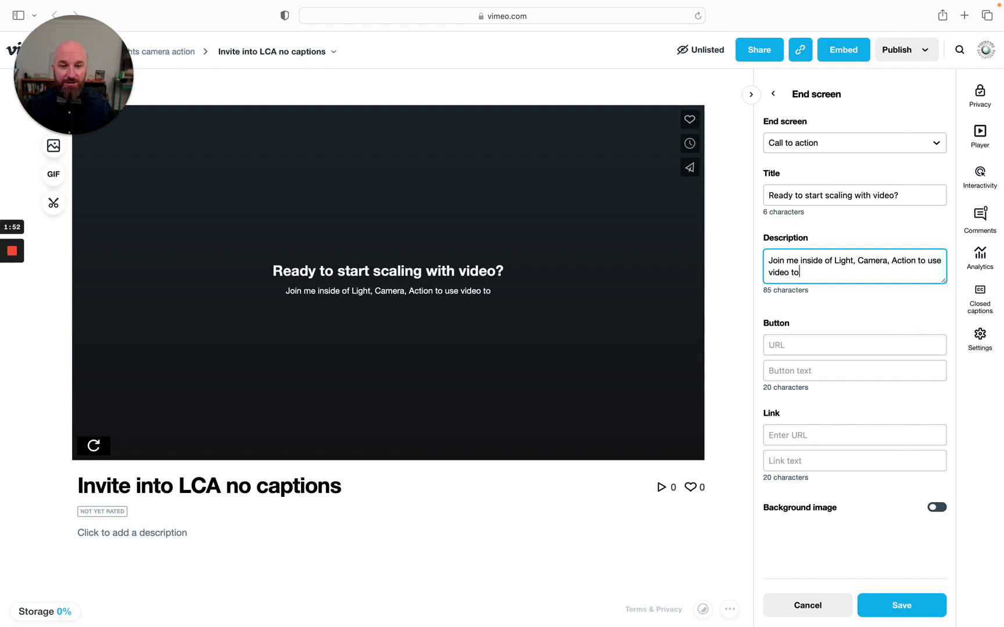
pyautogui.write(' scale your ')
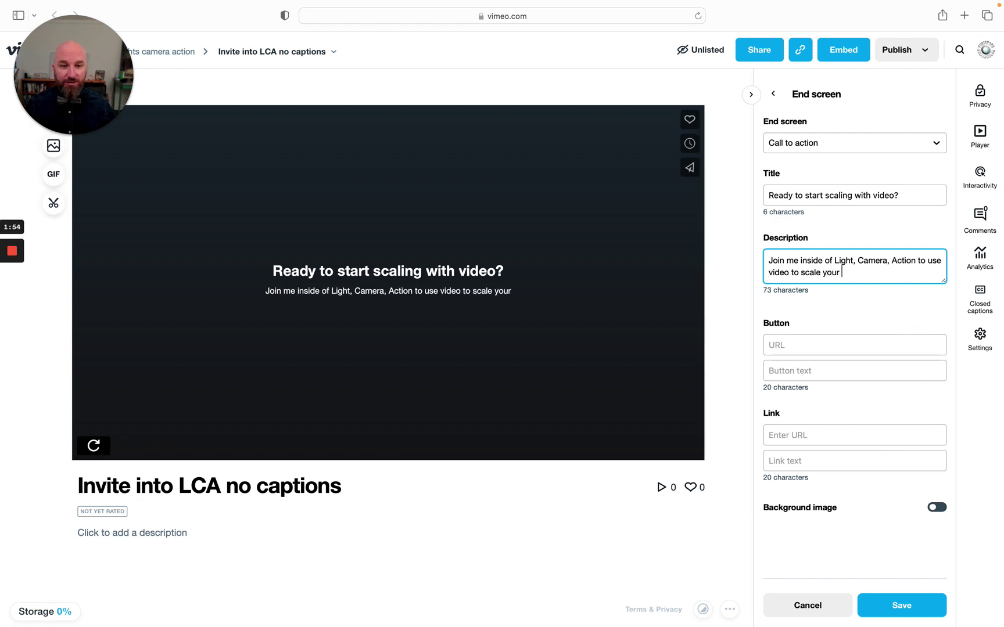
pyautogui.write('busine')
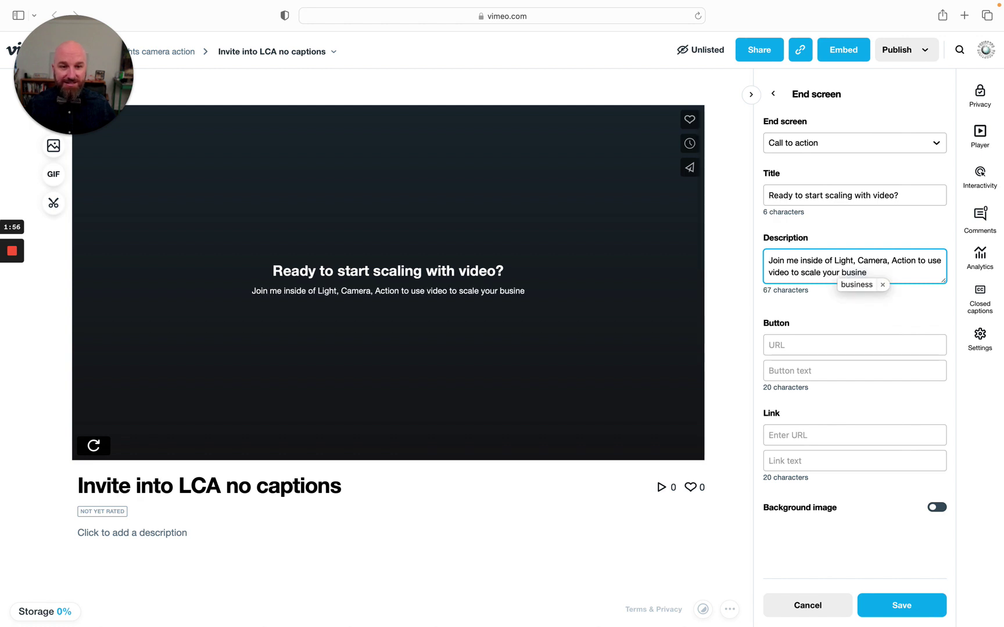
pyautogui.write('ss.')
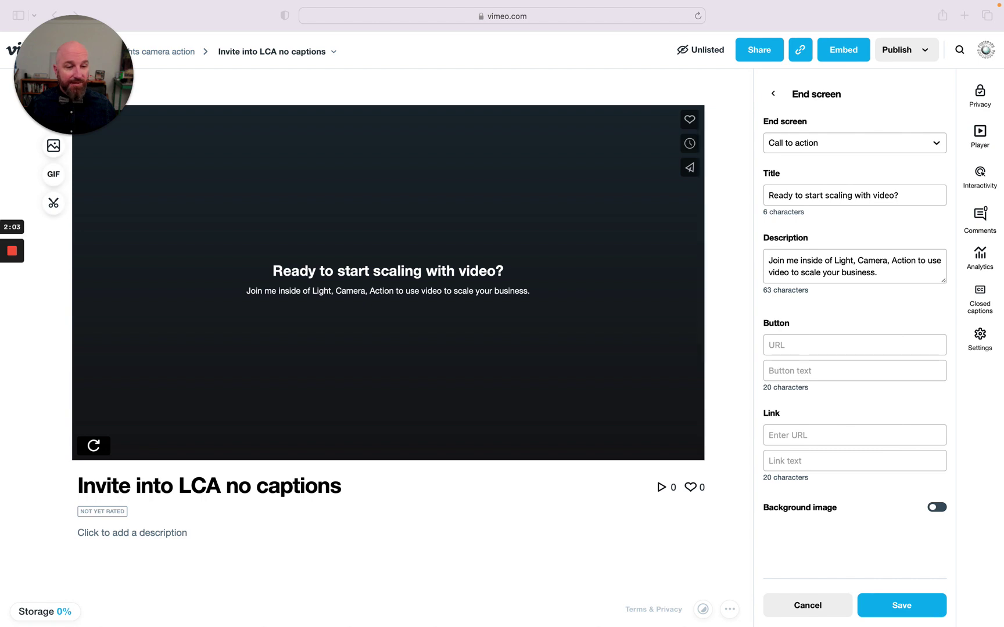
# - Open a new browser tab and move it out into its own separate window
pyautogui.click(587, 534)
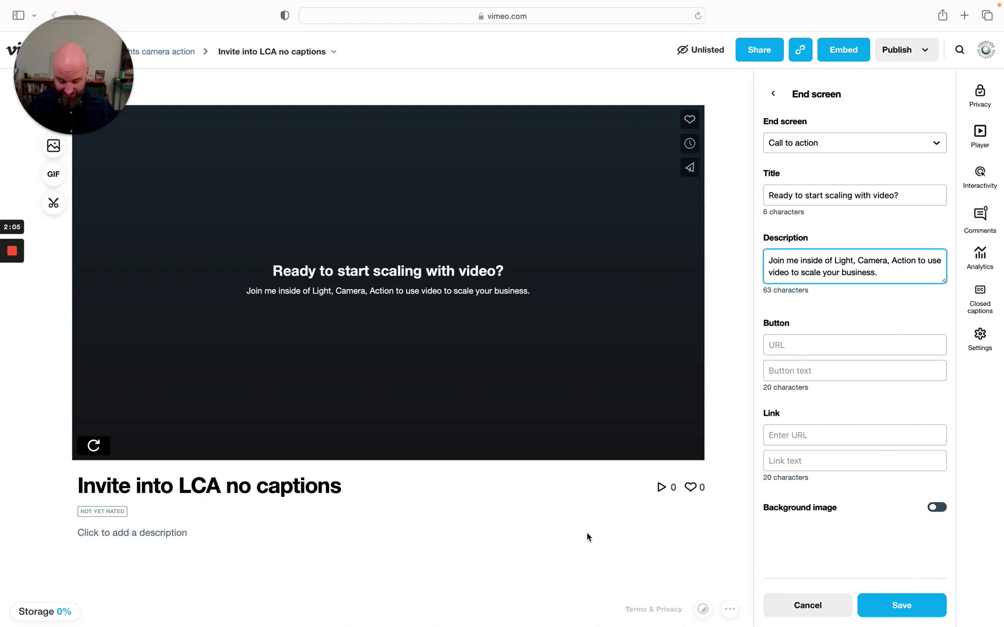
pyautogui.press('super+t')
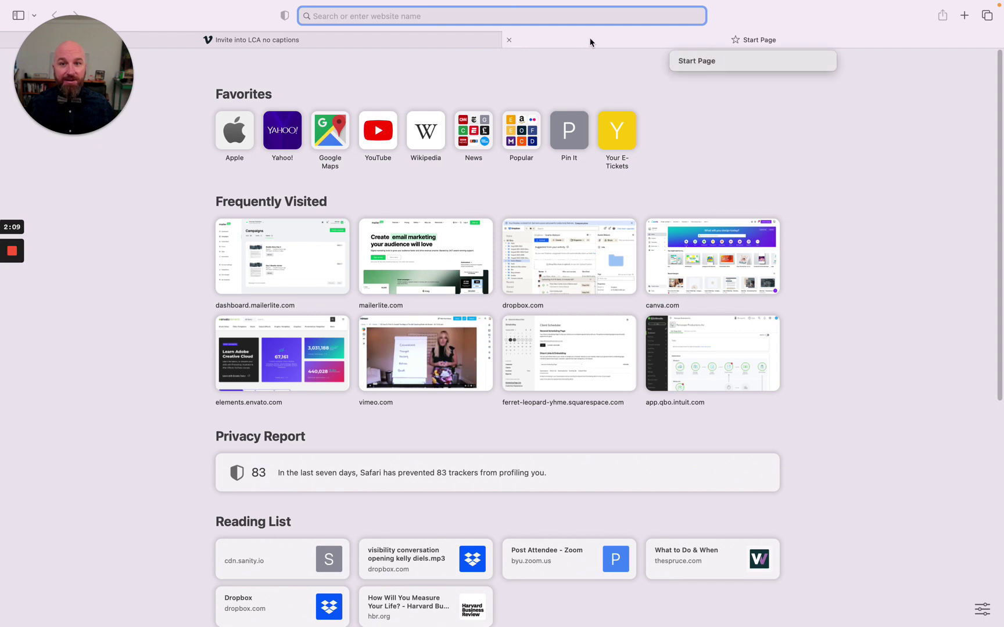
pyautogui.moveTo(590, 43); pyautogui.dragTo(869, 99)
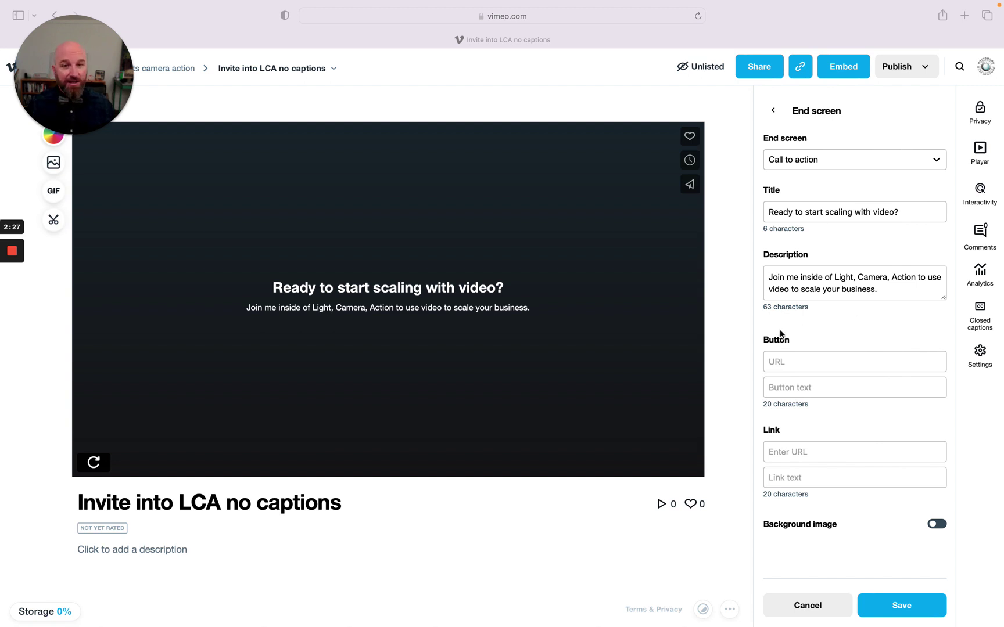
# - Paste the copied work-with-me page address as the end screen button's URL and set the button text to "Enroll now"
pyautogui.click(807, 361)
pyautogui.click(809, 361)
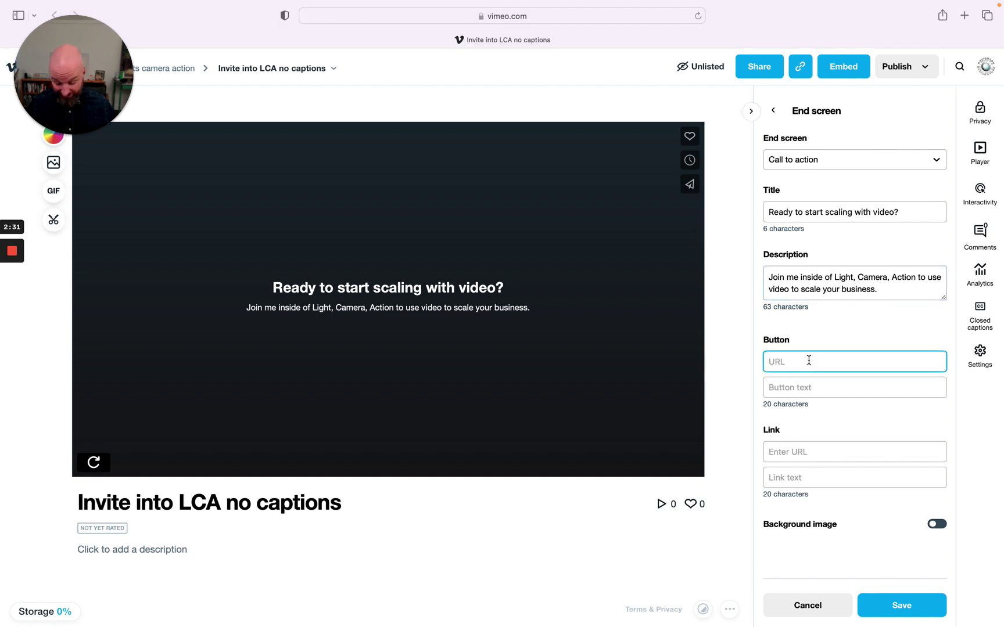
pyautogui.press('super+v')
pyautogui.click(818, 390)
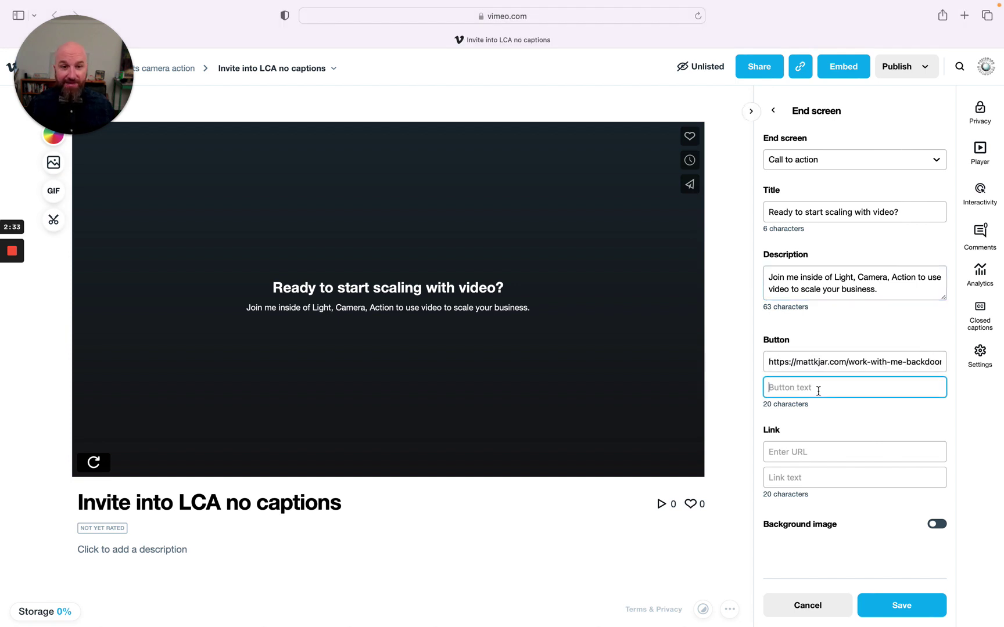
pyautogui.write('E')
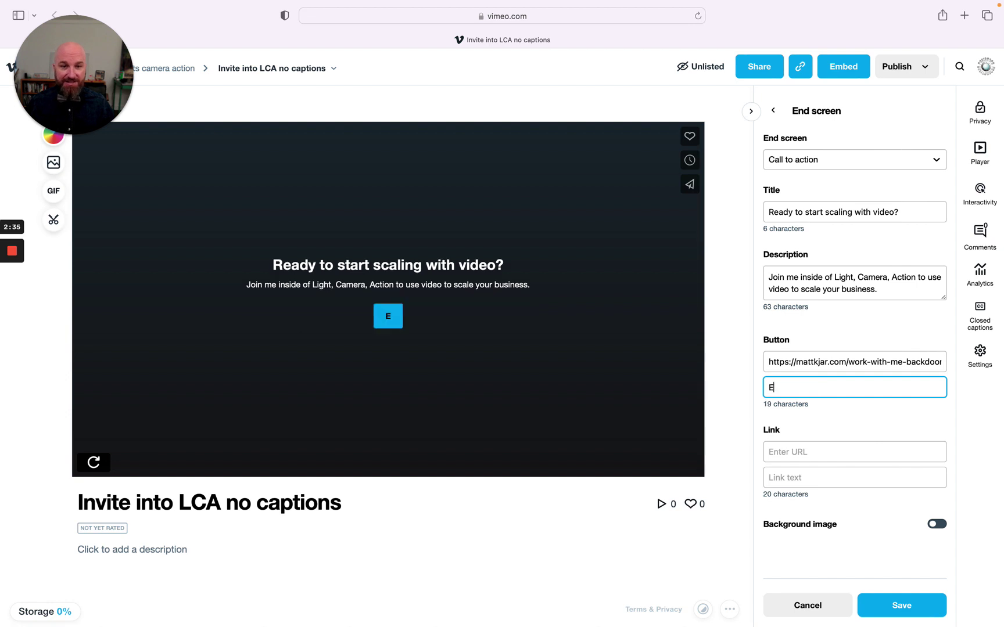
pyautogui.write('nroll now')
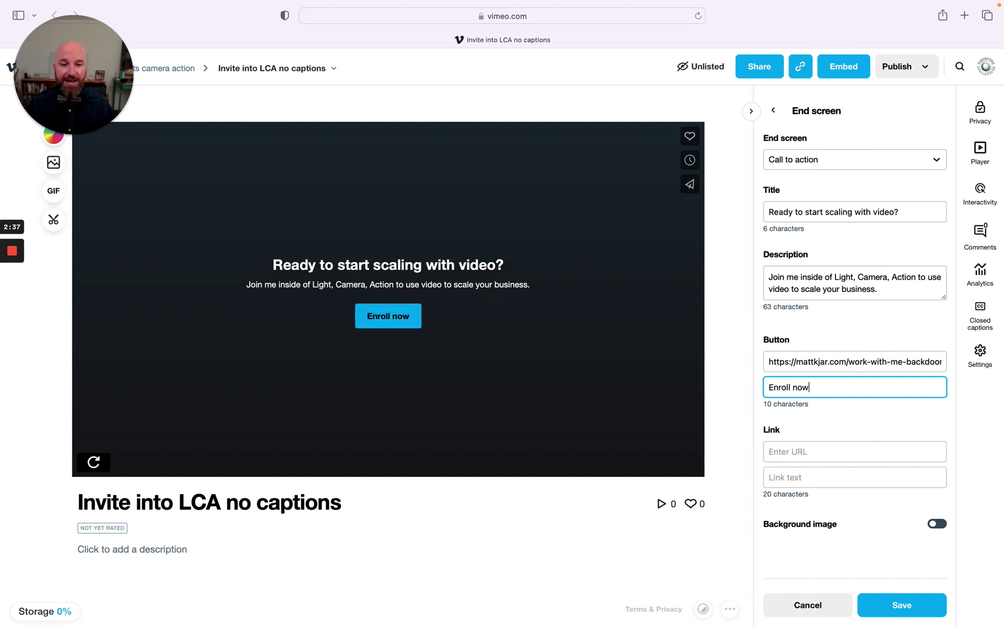
pyautogui.click(579, 414)
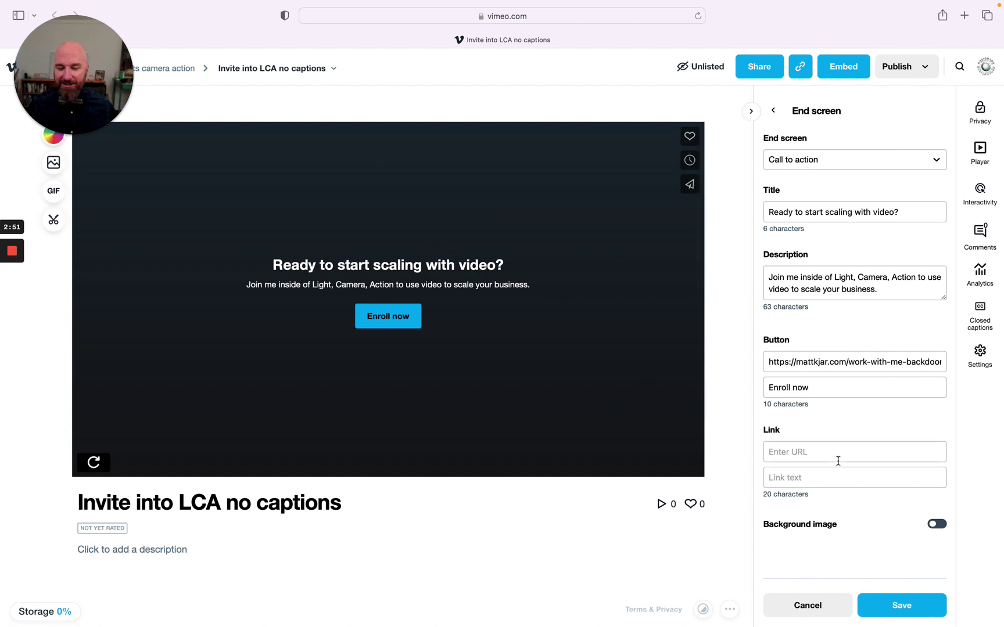
# - Enable the end screen background image and upload "logo with blue bgjpg.jpg" from the Branding folder of Lights Camera Action on the Desktop
pyautogui.click(934, 525)
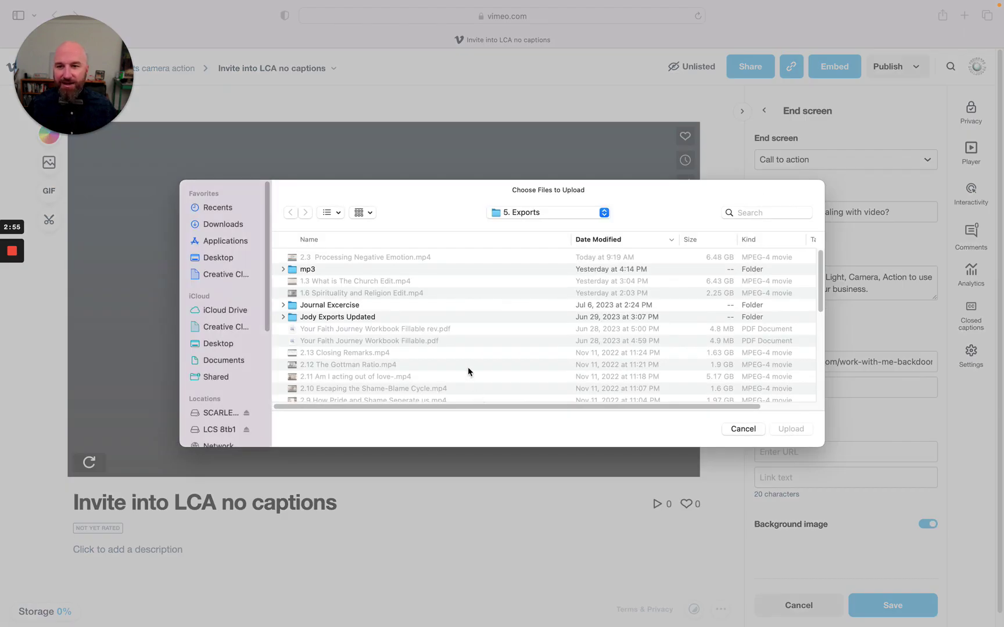
pyautogui.click(553, 215)
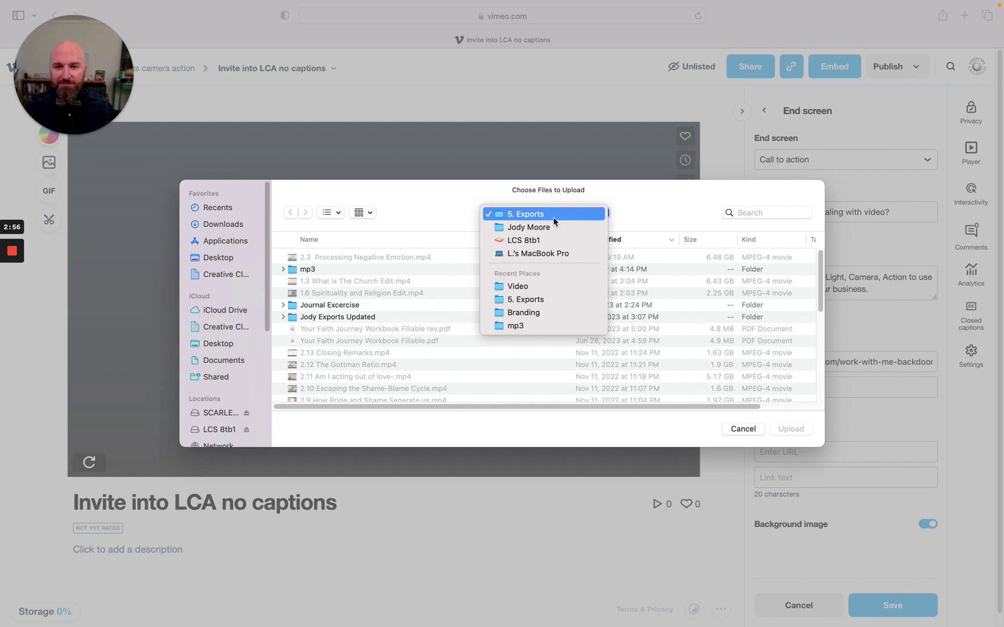
pyautogui.click(541, 287)
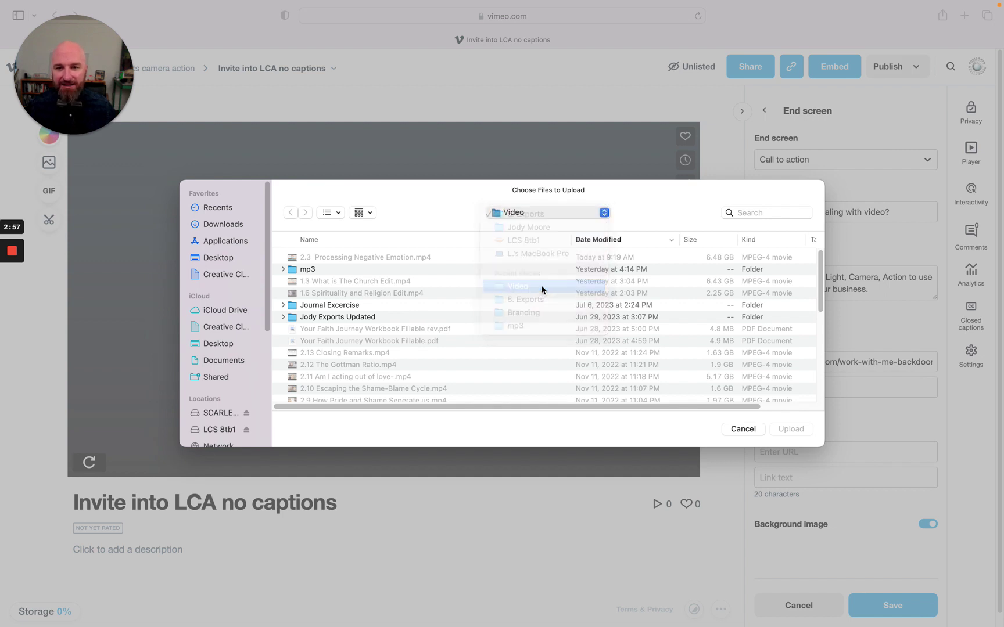
pyautogui.click(217, 258)
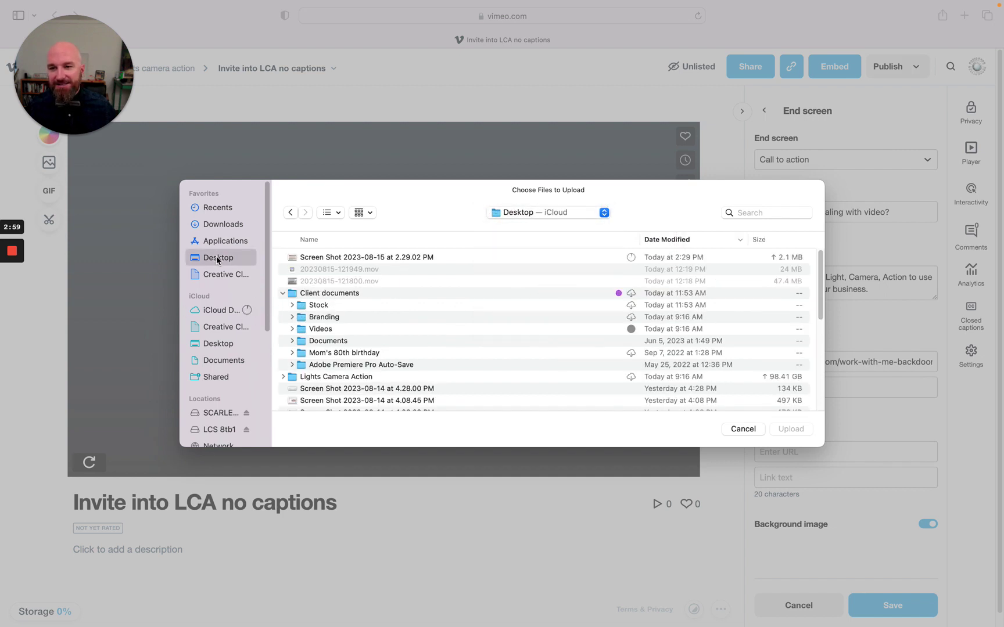
pyautogui.click(282, 293)
pyautogui.click(283, 305)
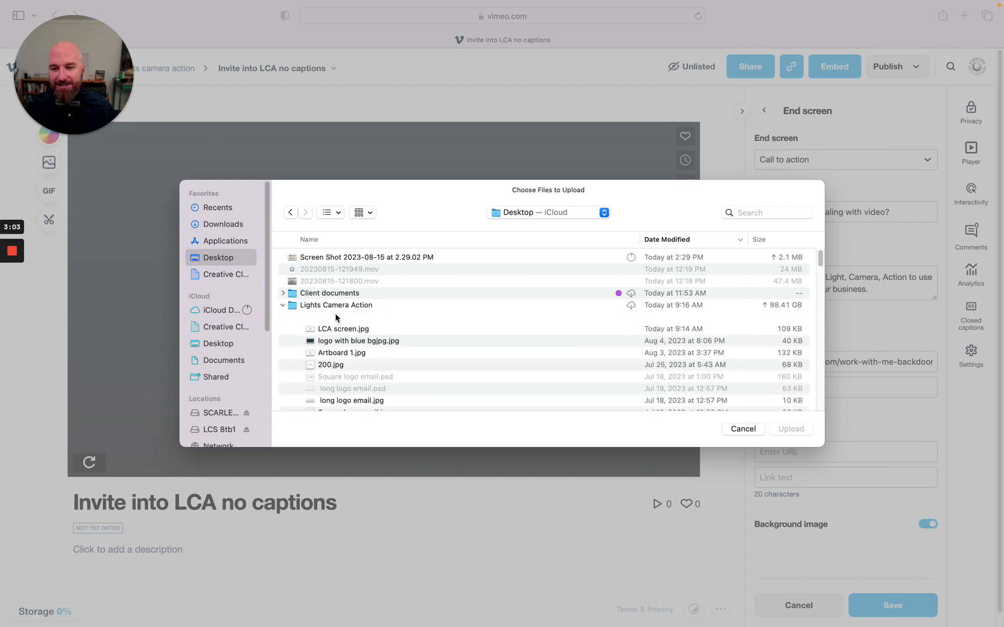
pyautogui.scroll(-1, 433, 323)
pyautogui.click(361, 337)
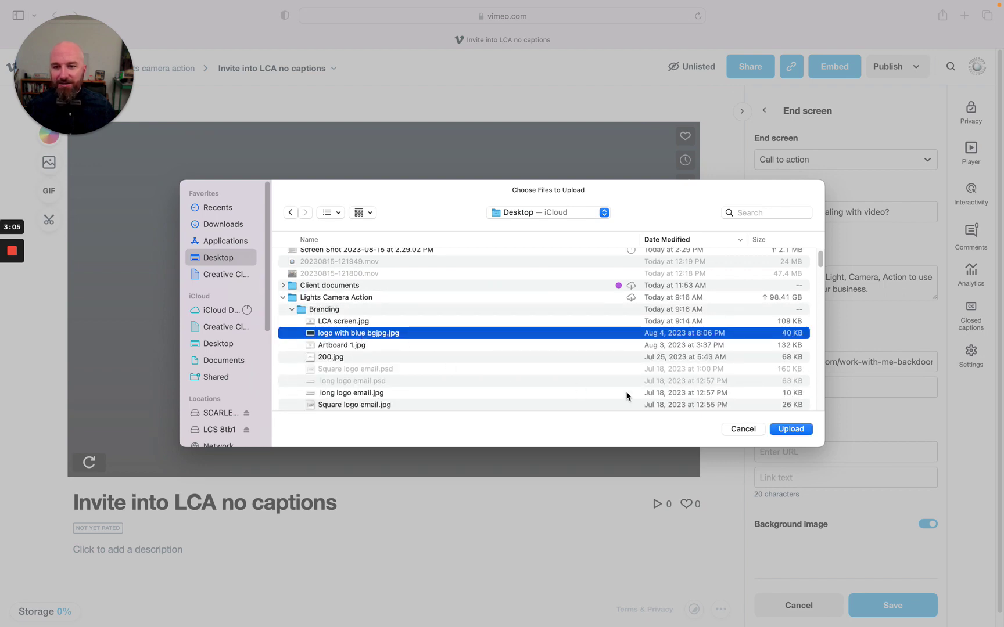
pyautogui.click(780, 433)
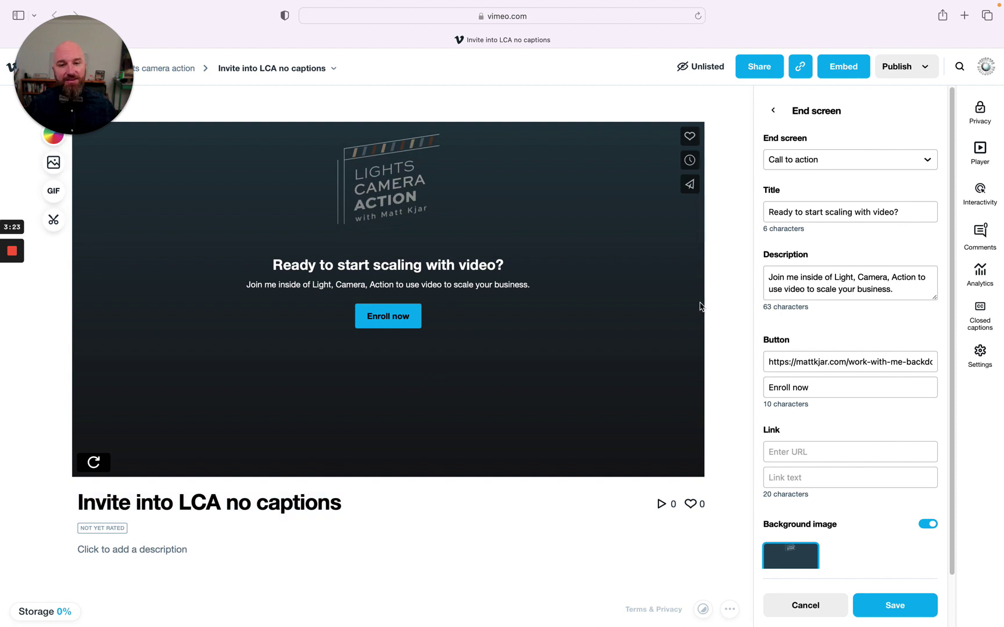
pyautogui.click(306, 570)
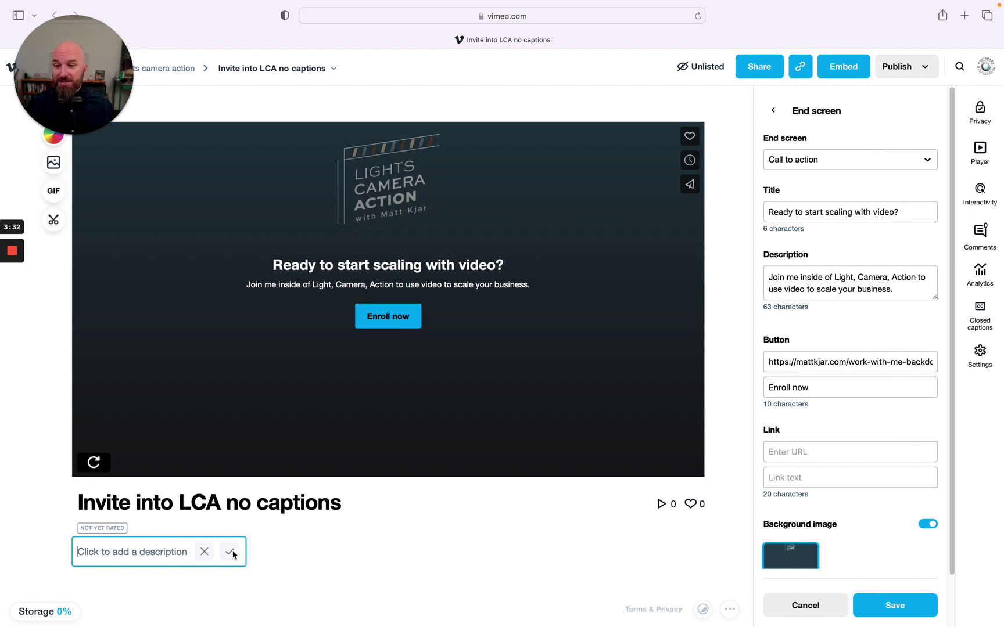
pyautogui.click(228, 504)
pyautogui.moveTo(227, 503); pyautogui.dragTo(296, 505)
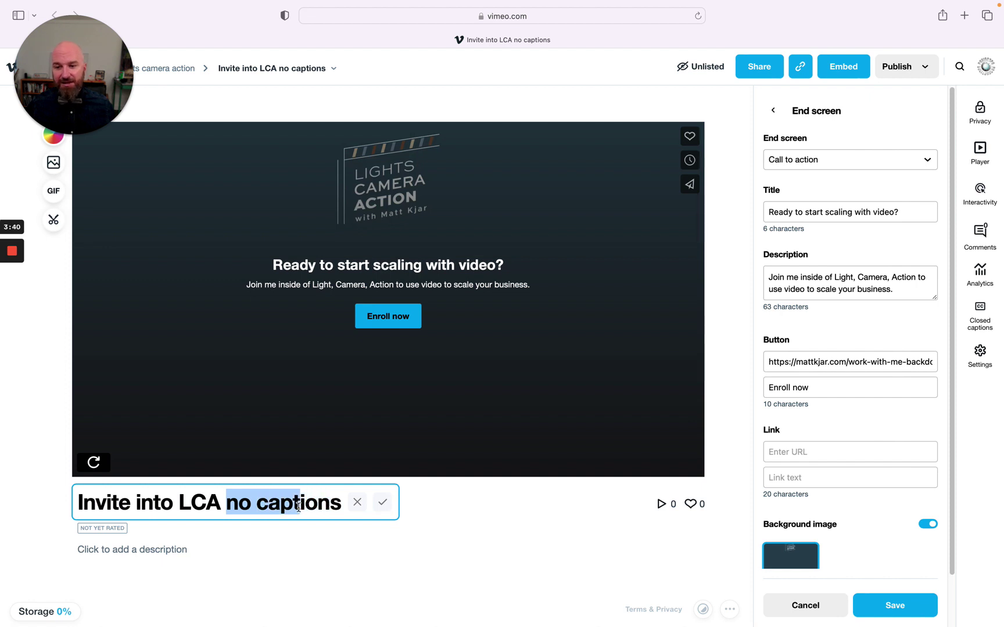
# - Enter the video description "Join me inside of Light, Camera, Action and start upleavling your video today" below the video title
pyautogui.click(293, 544)
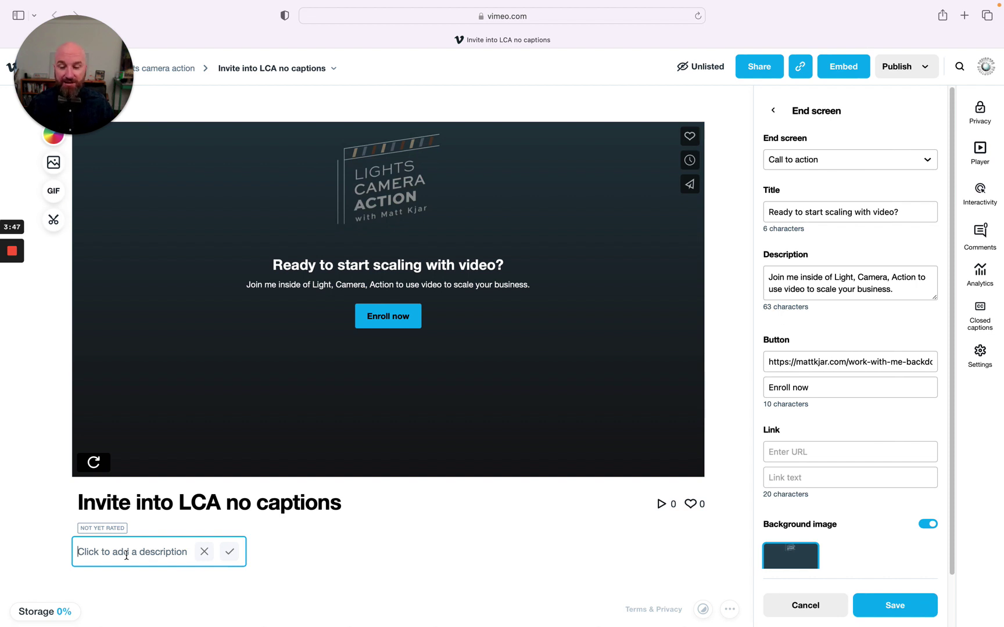
pyautogui.write('J')
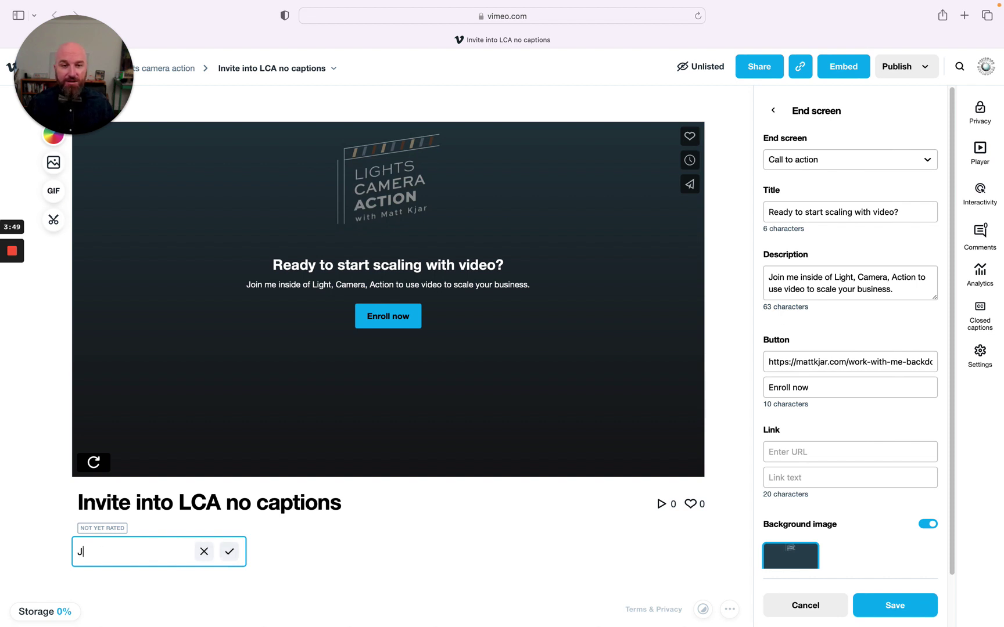
pyautogui.write('oin me insi')
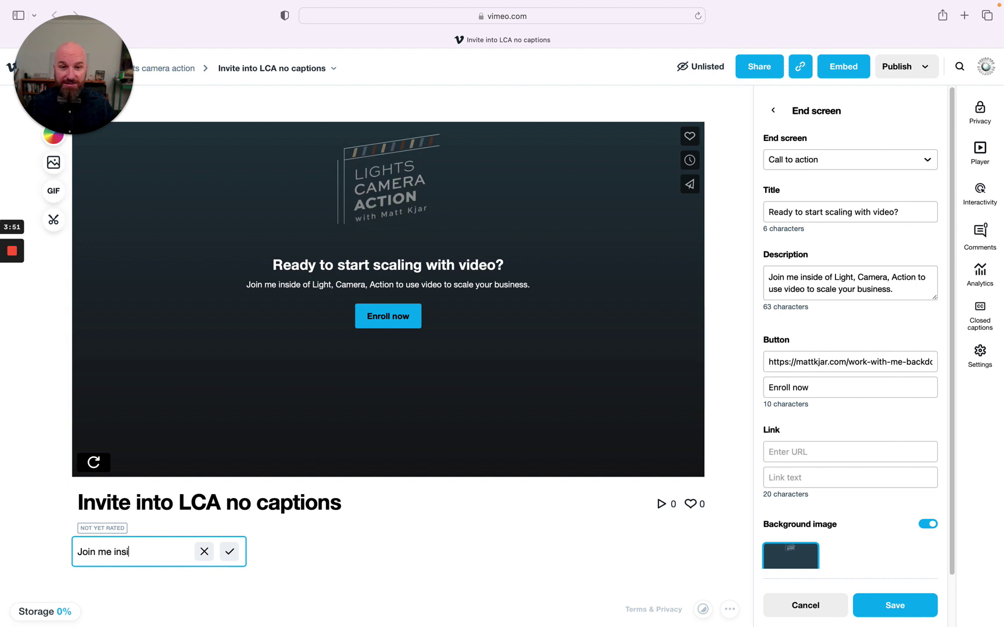
pyautogui.write('de of Lic')
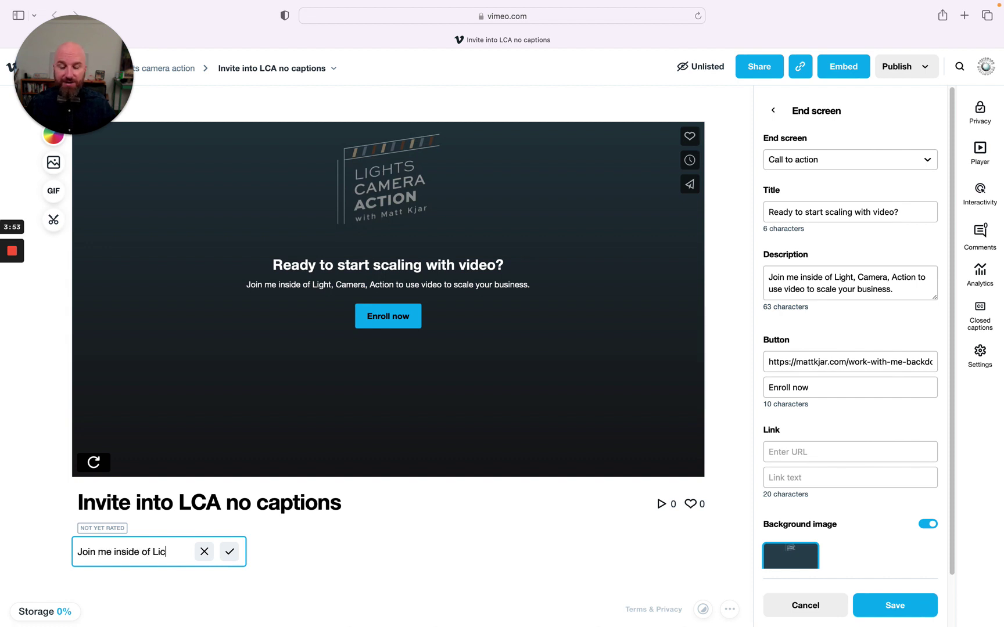
pyautogui.write('hg')
pyautogui.press('BackSpace')
pyautogui.press('BackSpace')
pyautogui.press('BackSpace')
pyautogui.write('ght')
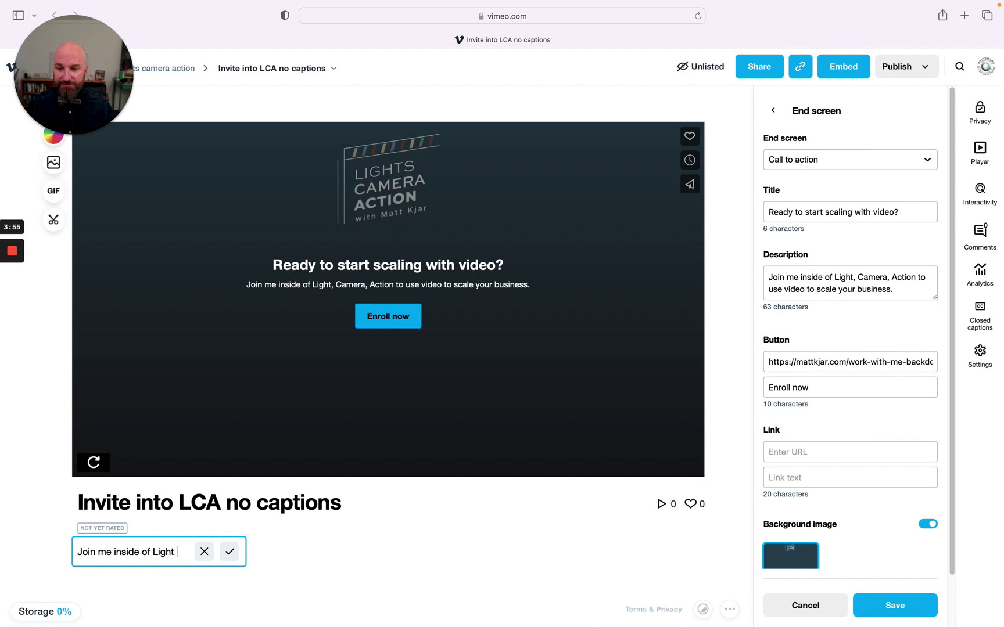
pyautogui.write(', Camer')
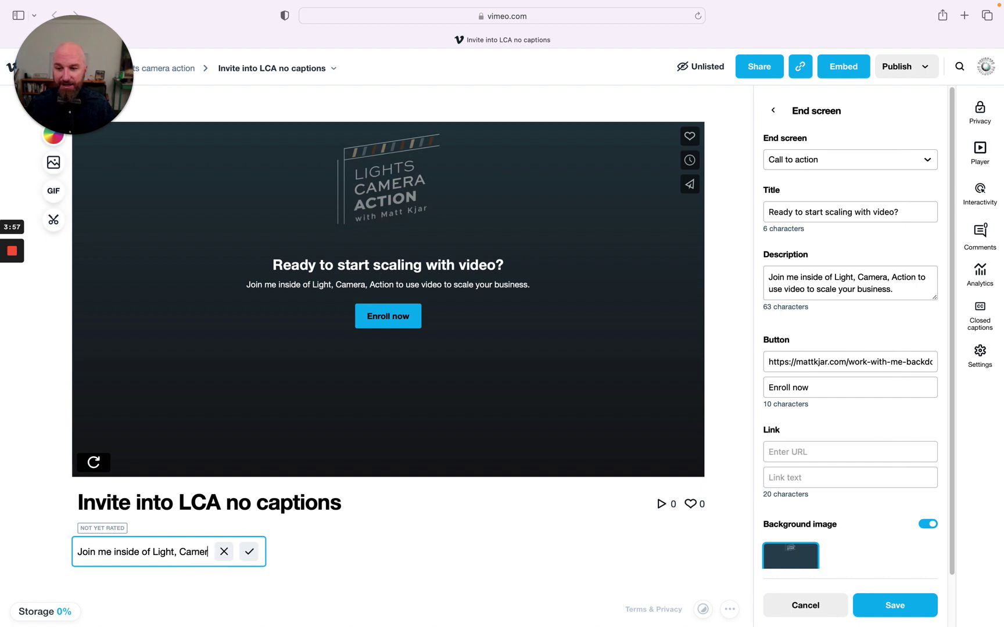
pyautogui.write('a, Actio')
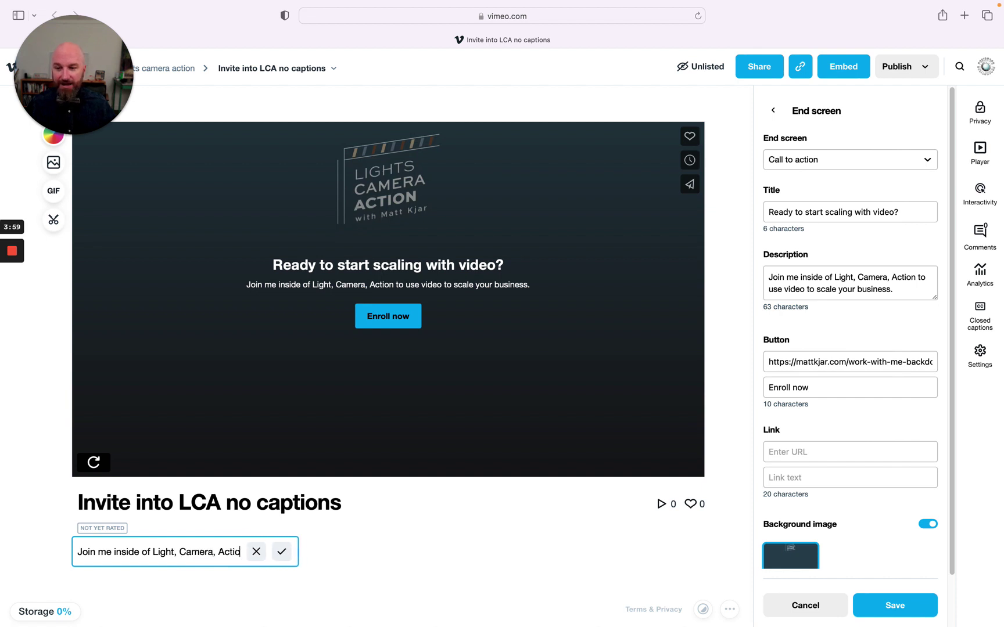
pyautogui.write('n and start')
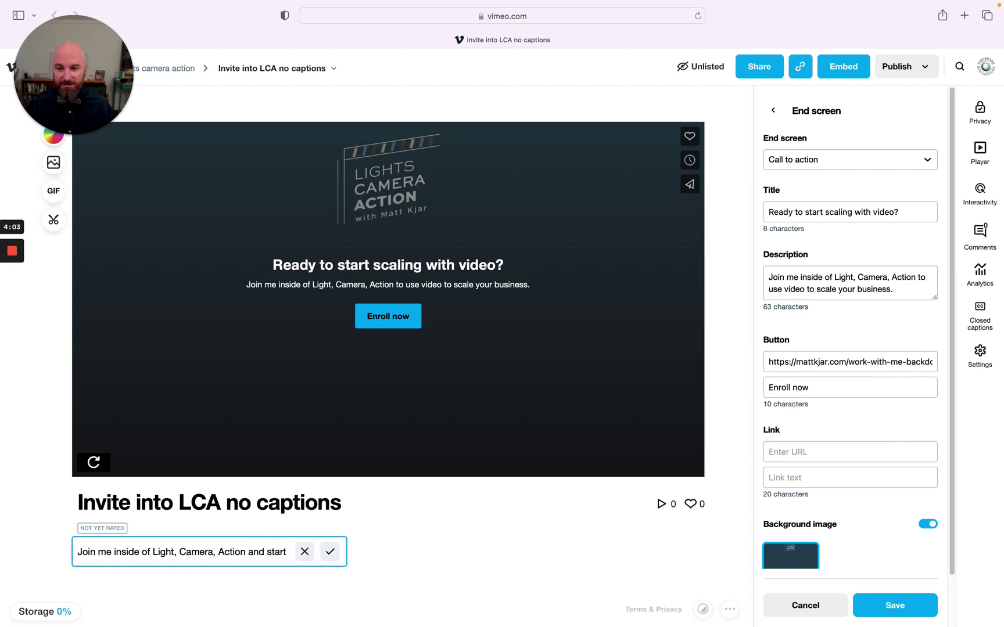
pyautogui.write(' uplea')
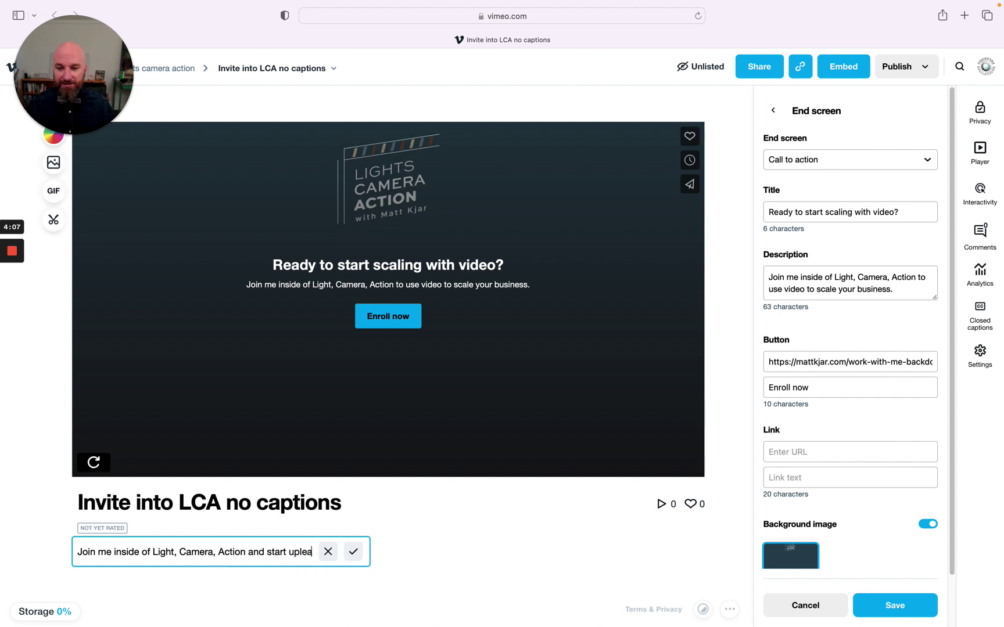
pyautogui.write('ve')
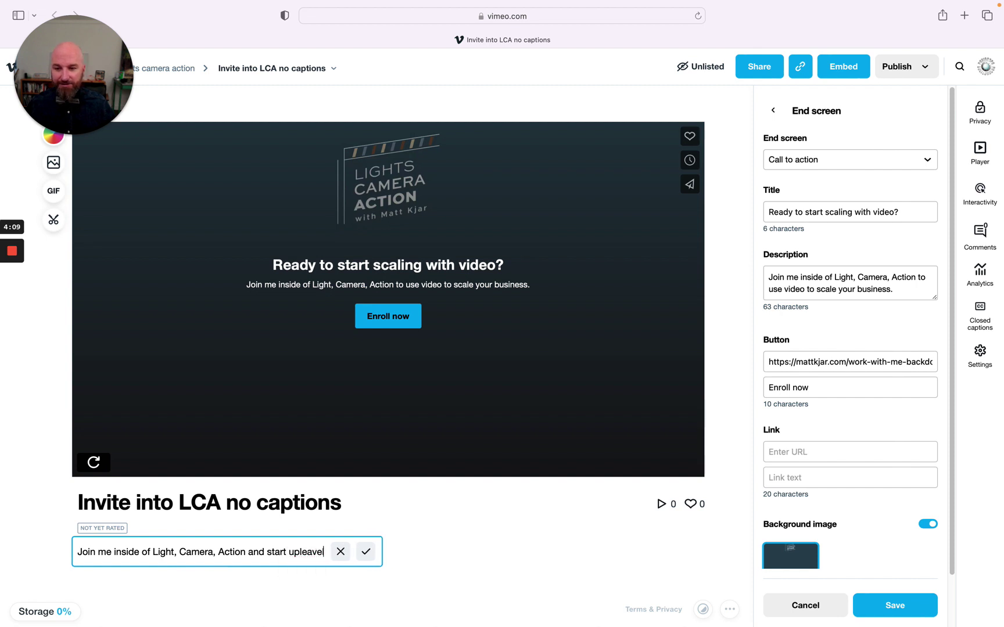
pyautogui.press('BackSpace')
pyautogui.write('ling y')
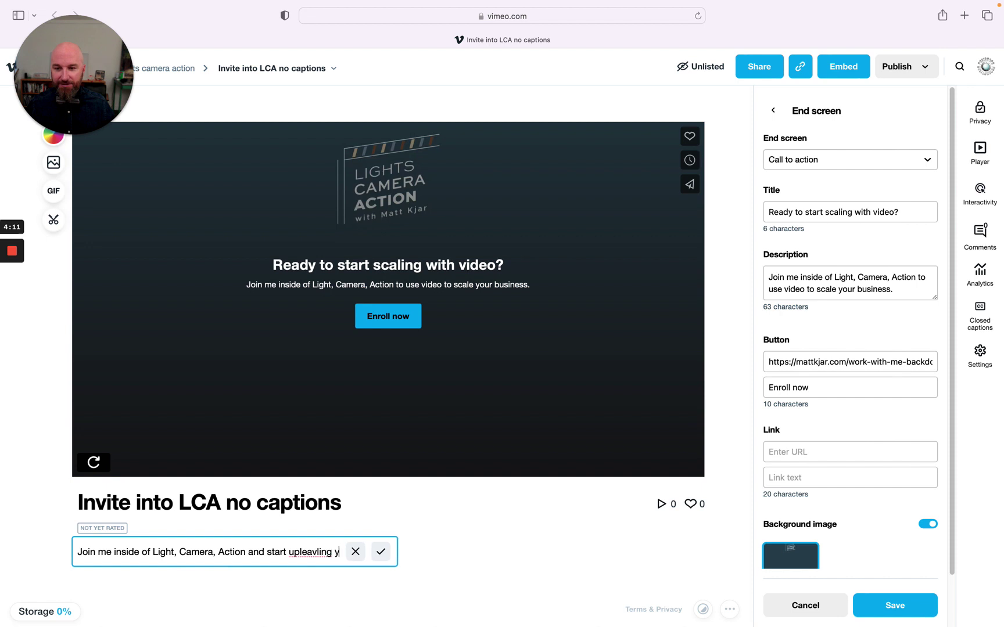
pyautogui.write('our video')
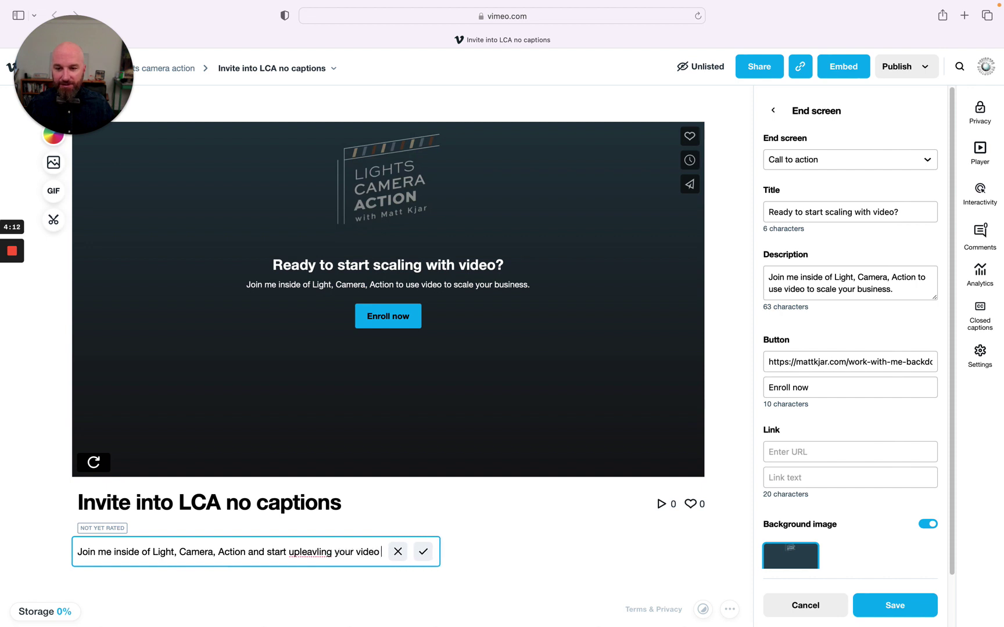
pyautogui.write(' today')
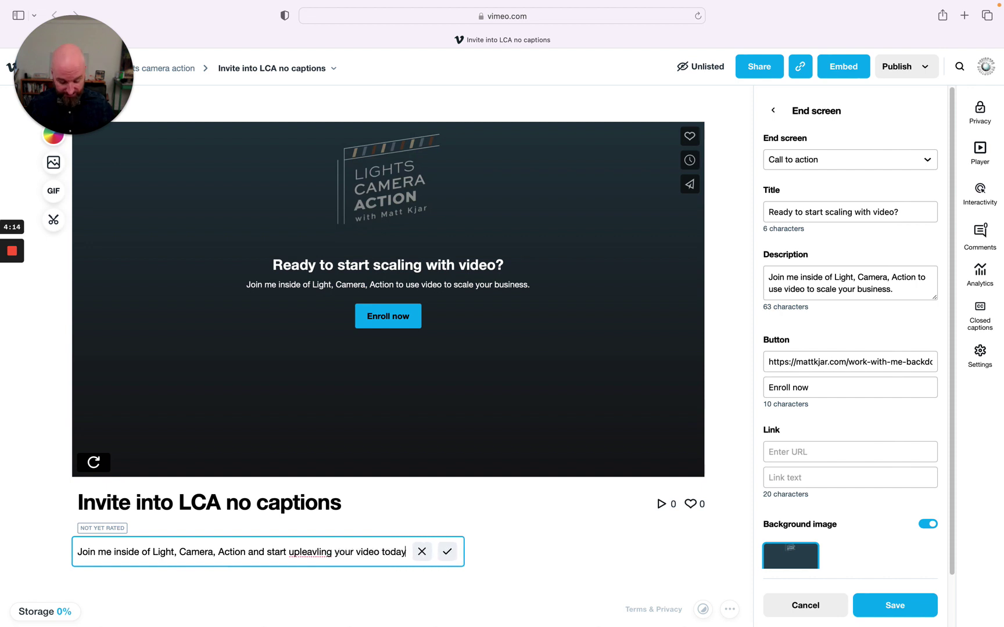
# - Extend the video description with "click the link:" followed by the copied work-with-me page address
pyautogui.write(' click')
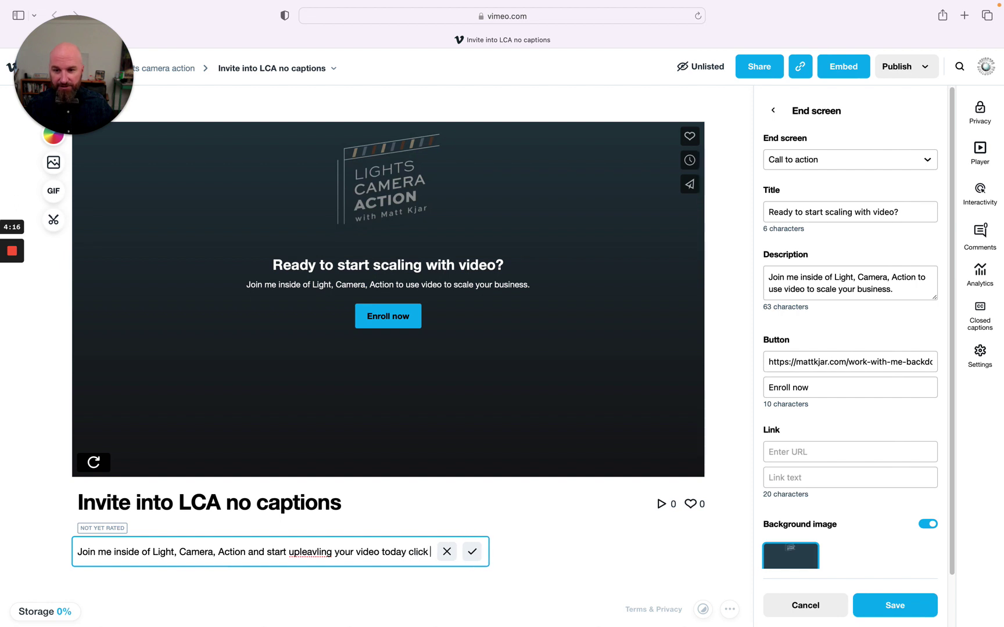
pyautogui.write(' the link')
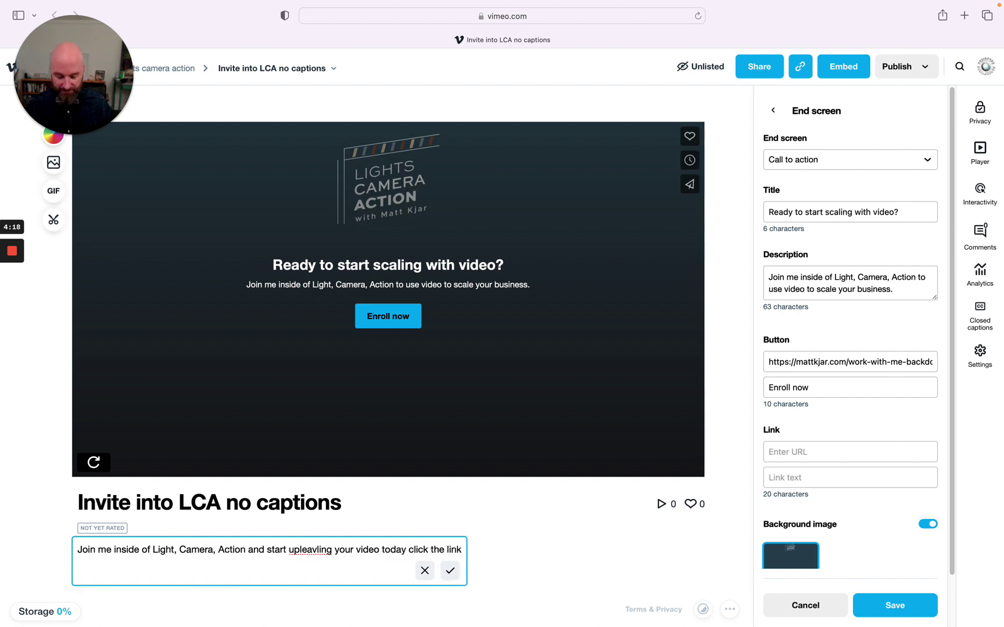
pyautogui.write(':')
pyautogui.write('https://mattkjar.com/work-with-me-backdoor/')
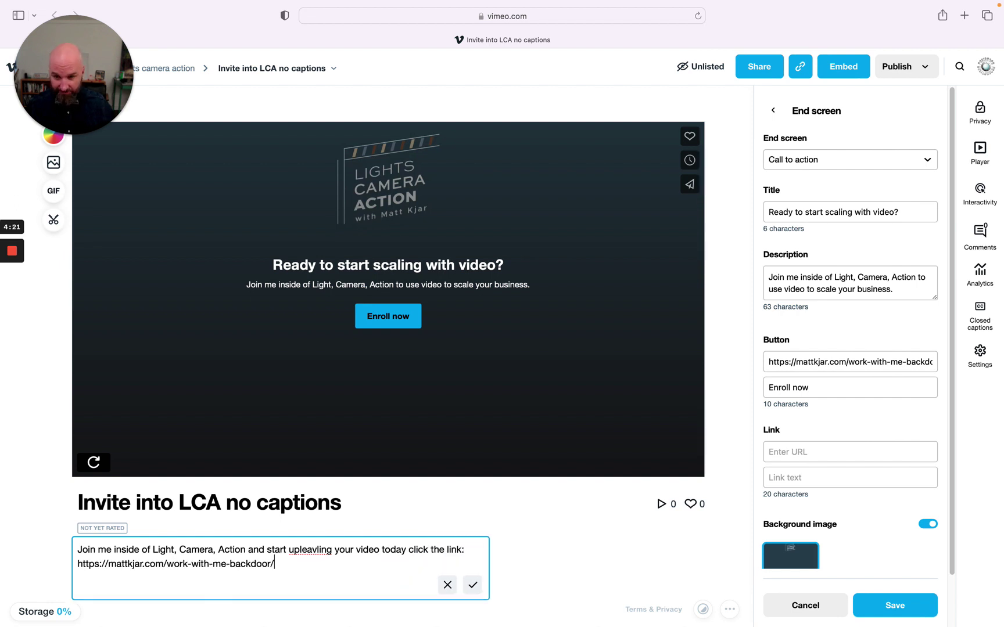
# - Correct the misspelled word in the video description to "up-leveling" and save the description
pyautogui.click(300, 550)
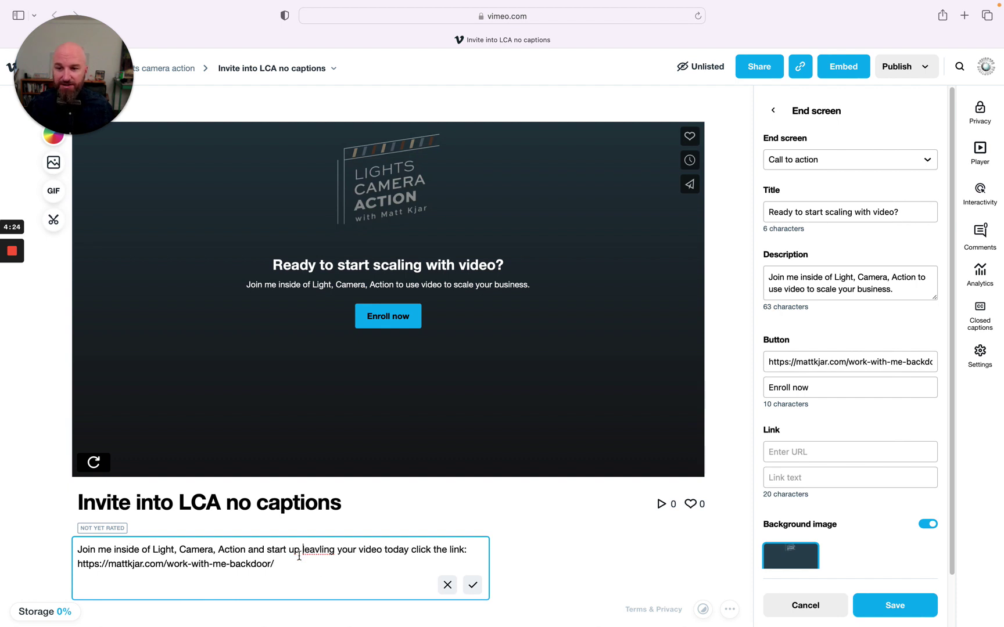
pyautogui.press('Right')
pyautogui.press('BackSpace')
pyautogui.click(330, 570)
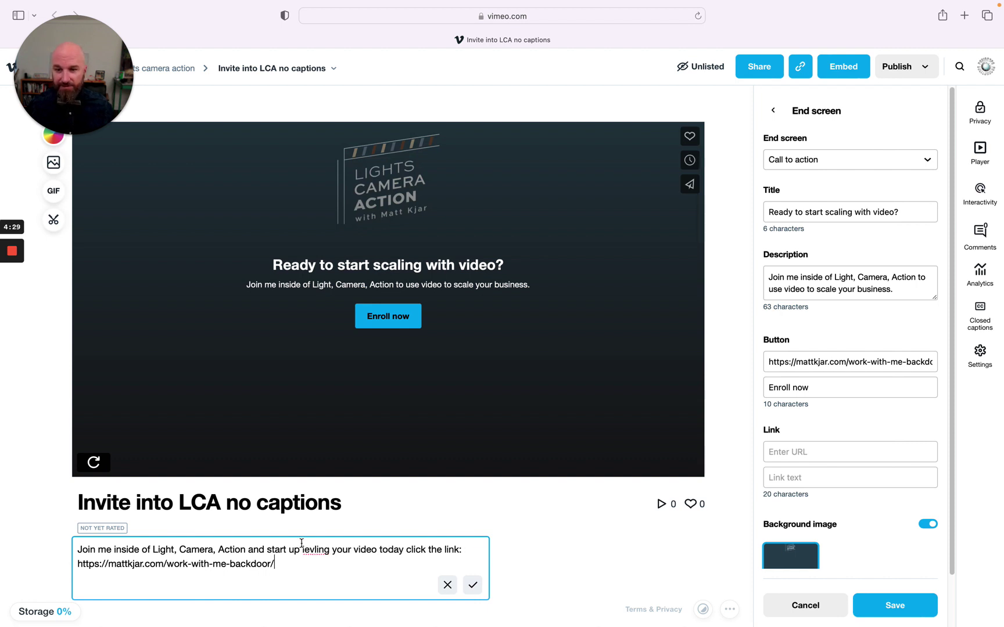
pyautogui.click(302, 549)
pyautogui.press('BackSpace')
pyautogui.write('-m')
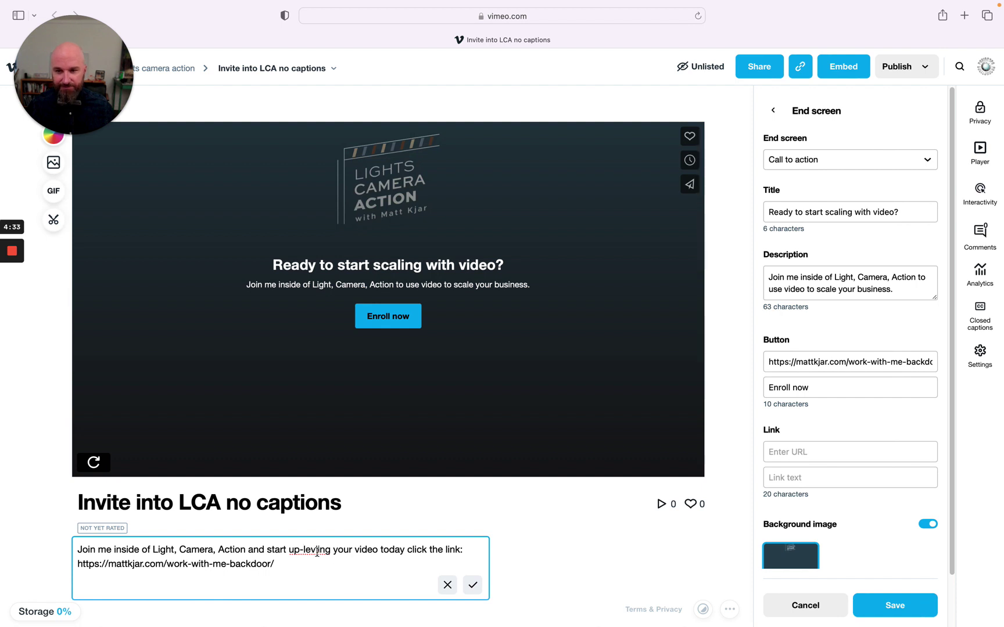
pyautogui.write('el')
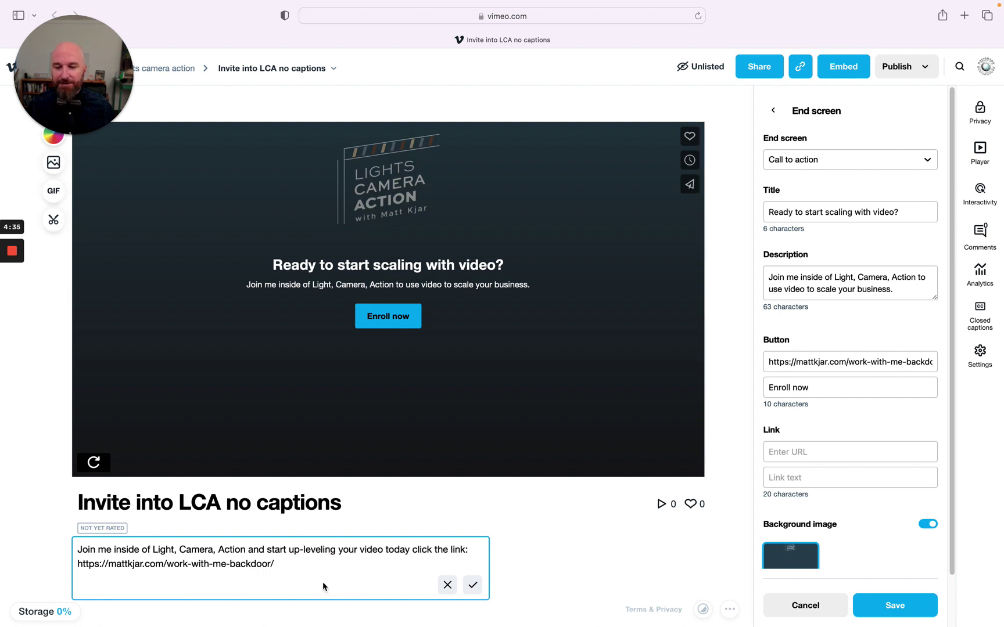
pyautogui.press('Return')
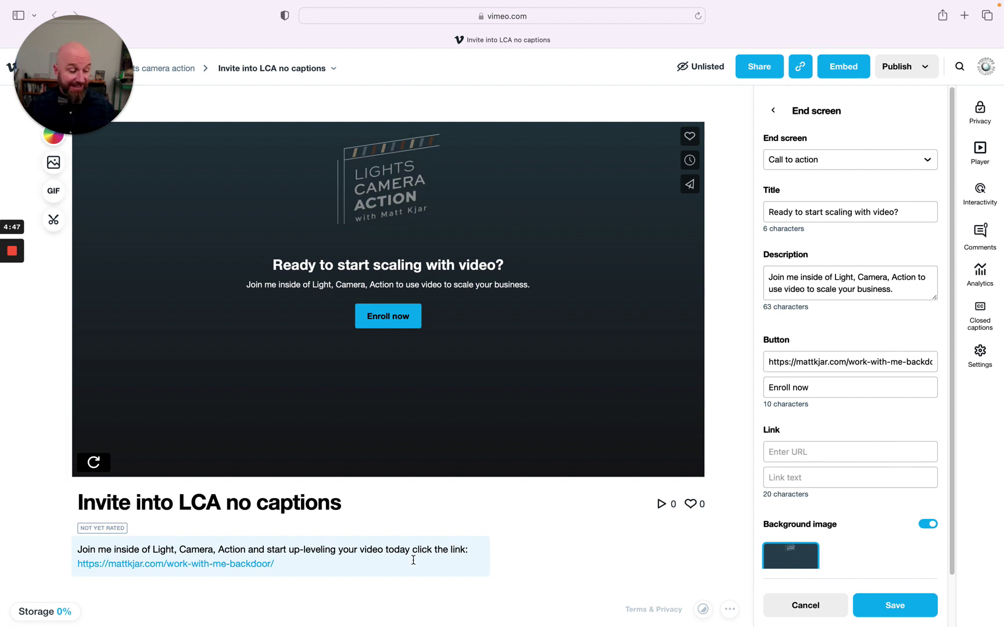
# - Test the end screen's "Enroll now" button and the link in the video description, looking through the enrollment page
pyautogui.click(390, 318)
pyautogui.scroll(-6, 616, 488)
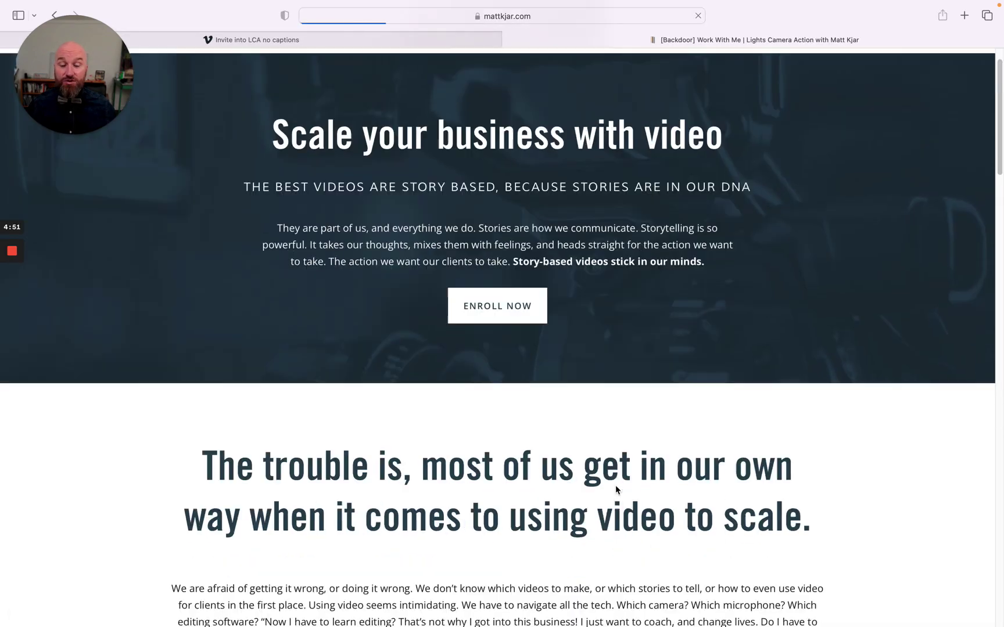
pyautogui.scroll(-20, 616, 488)
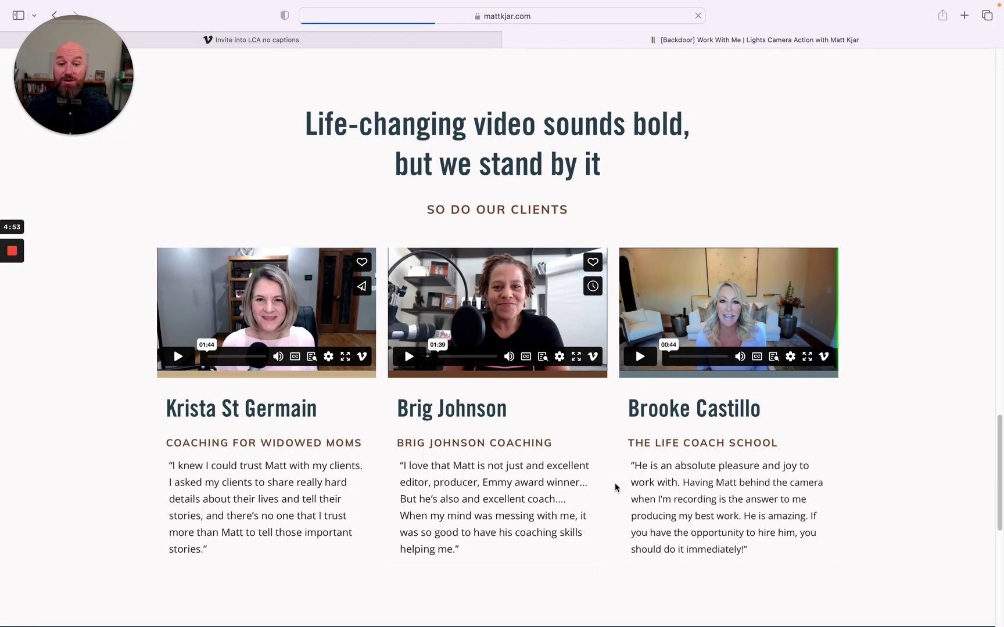
pyautogui.scroll(2, 617, 488)
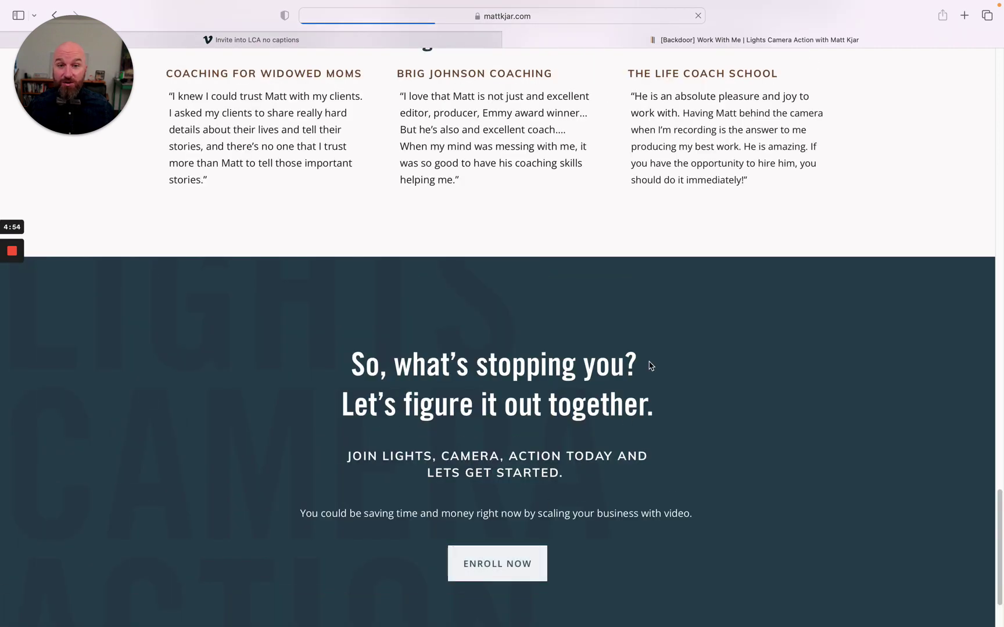
pyautogui.click(509, 40)
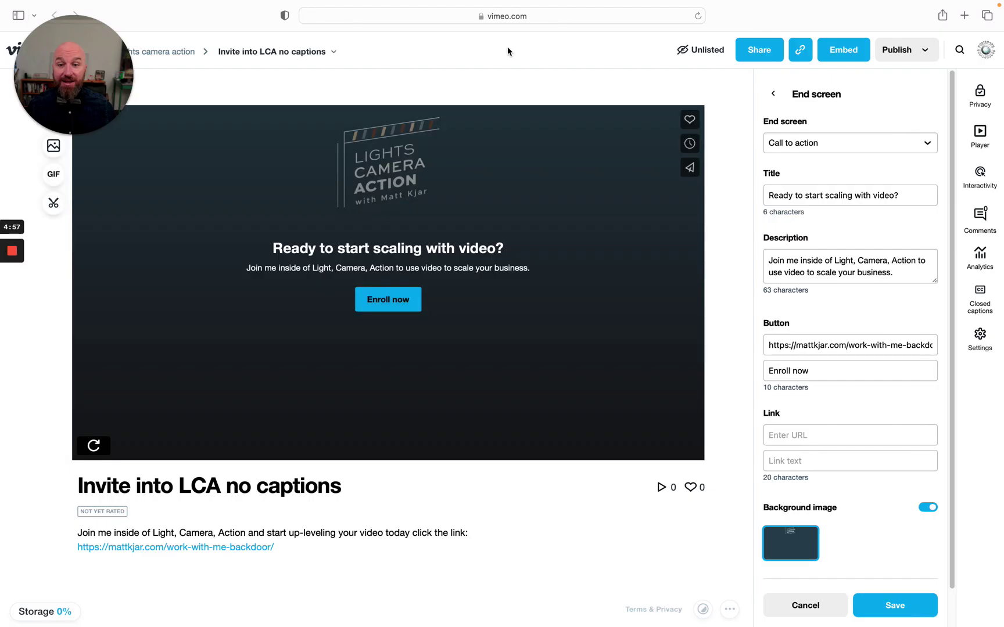
pyautogui.click(155, 547)
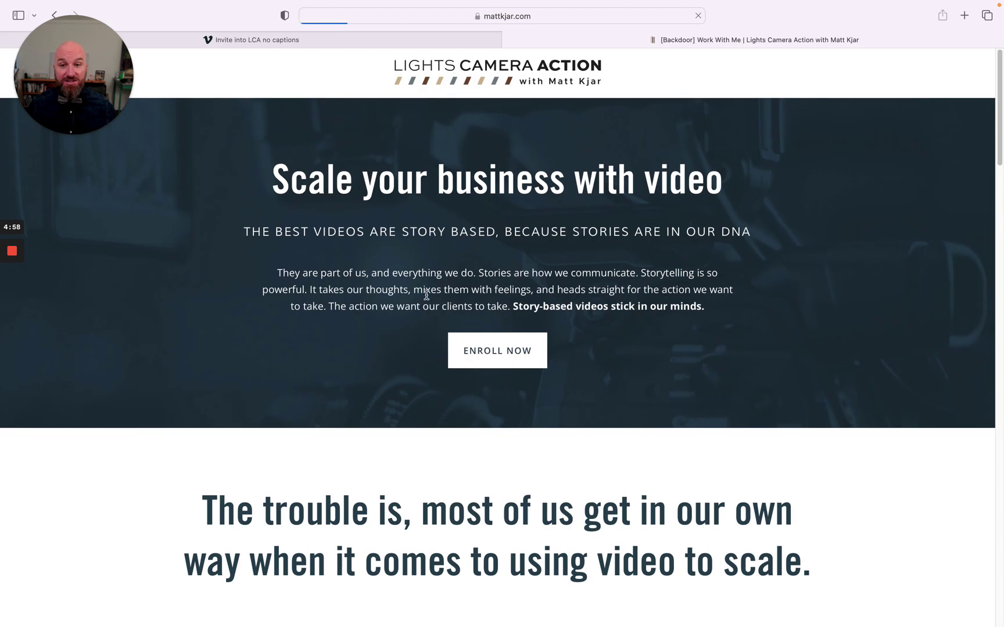
# - Look through the enrollment page down to the client testimonials, then return to the Vimeo video page
pyautogui.scroll(-12, 526, 326)
pyautogui.scroll(-15, 526, 358)
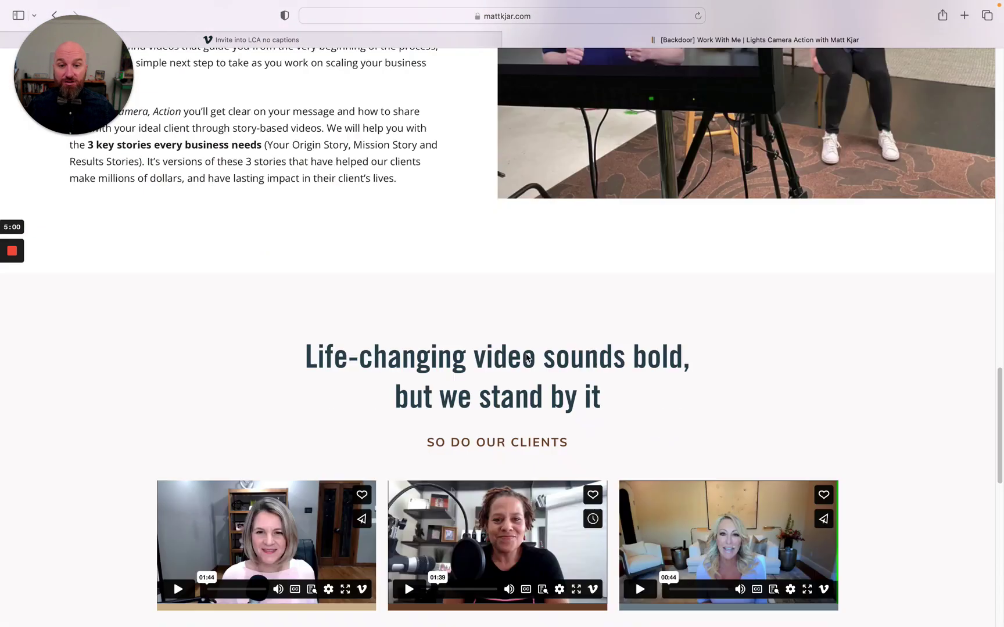
pyautogui.scroll(8, 526, 356)
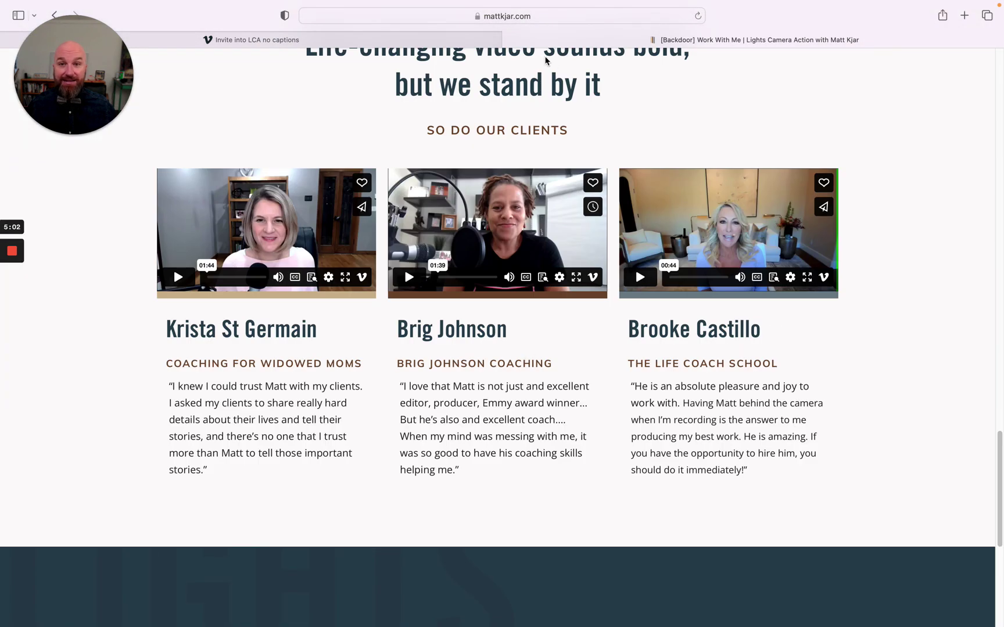
pyautogui.click(513, 38)
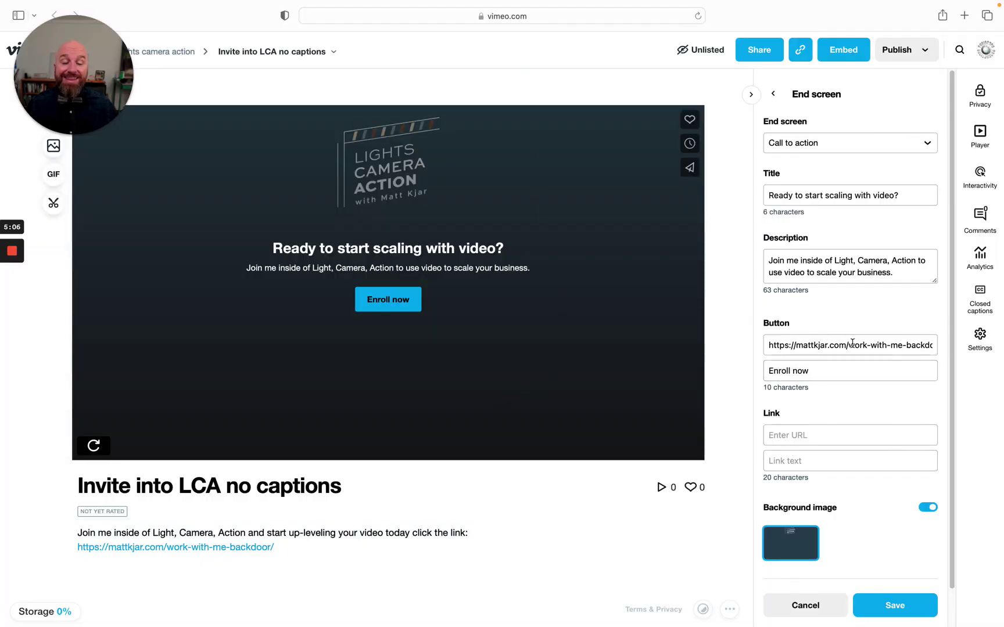
# - Leave and reopen the video's end screen settings, and set the end screen type to Call to action
pyautogui.click(774, 96)
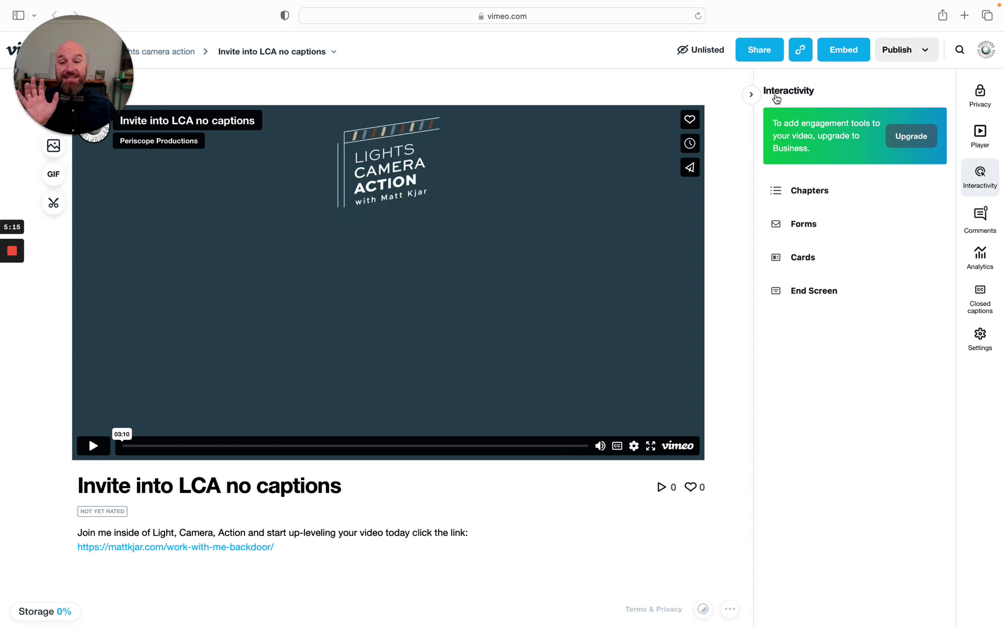
pyautogui.click(800, 292)
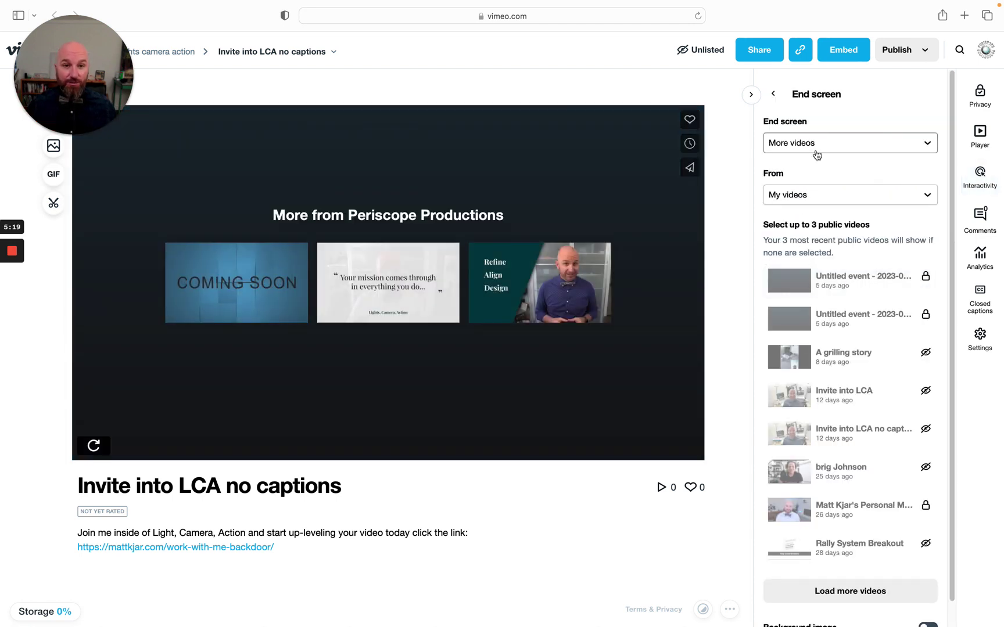
pyautogui.click(821, 140)
pyautogui.click(824, 152)
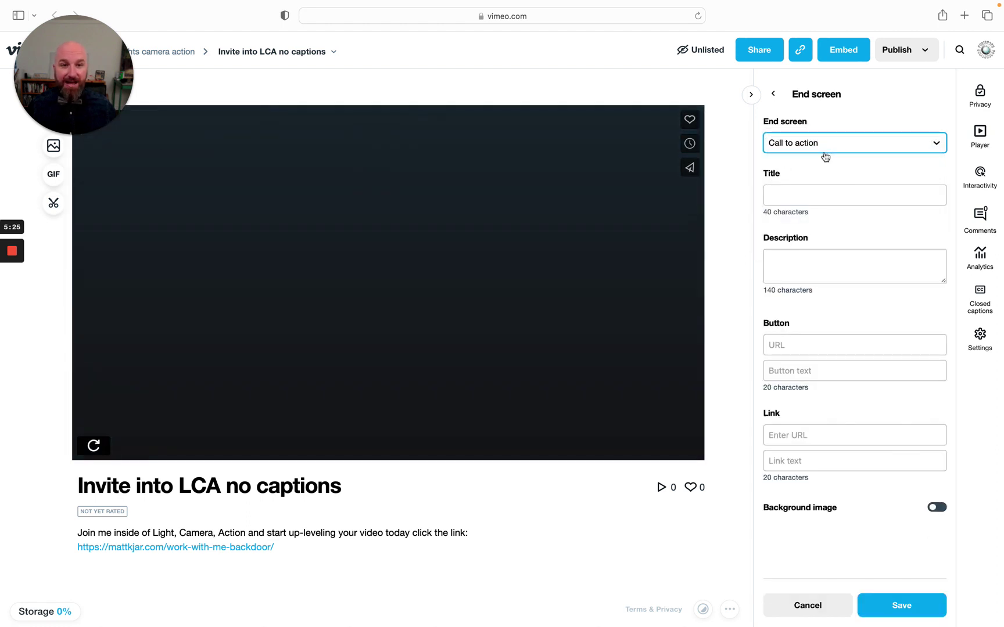
# - Enter "Ready to scale with video?" as the end screen title
pyautogui.click(802, 198)
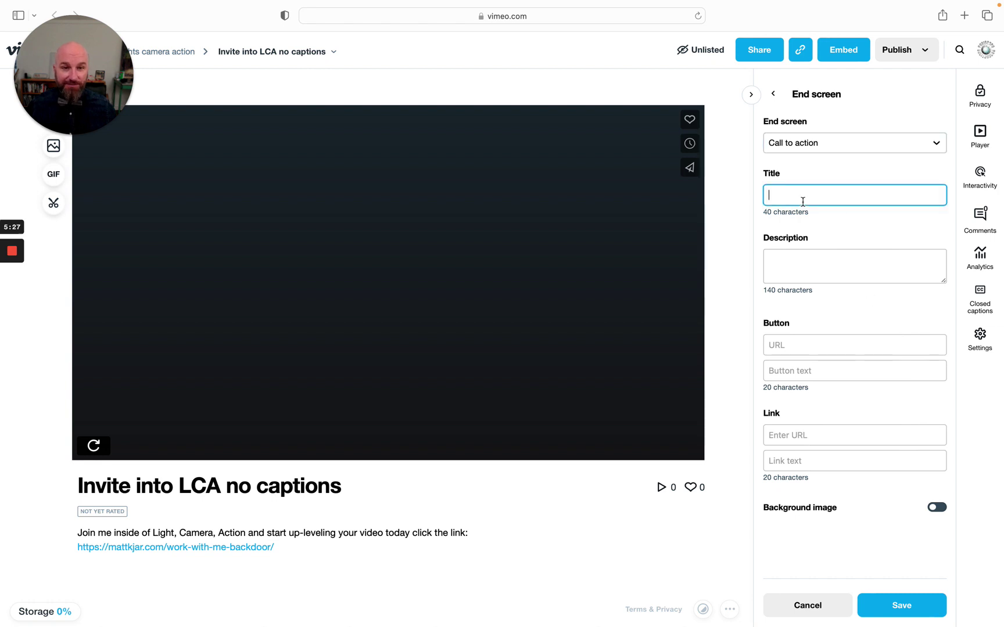
pyautogui.click(827, 347)
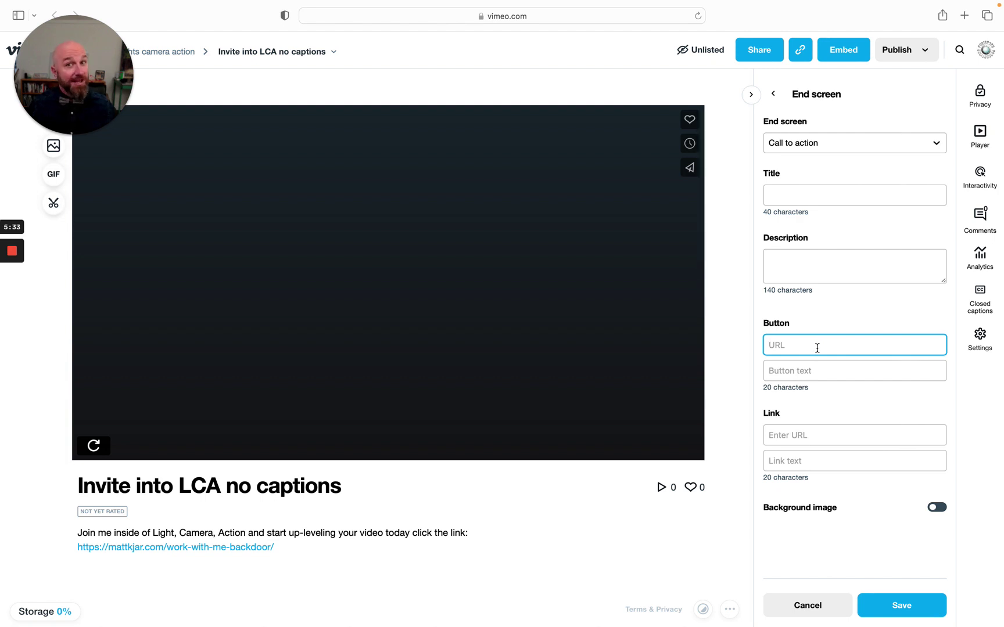
pyautogui.click(828, 195)
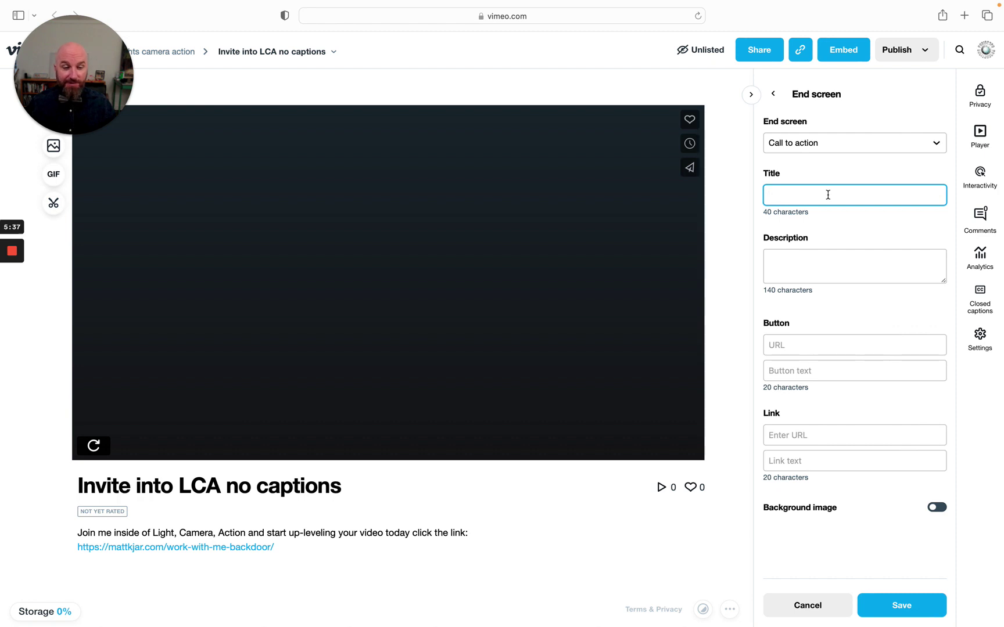
pyautogui.write('Ready')
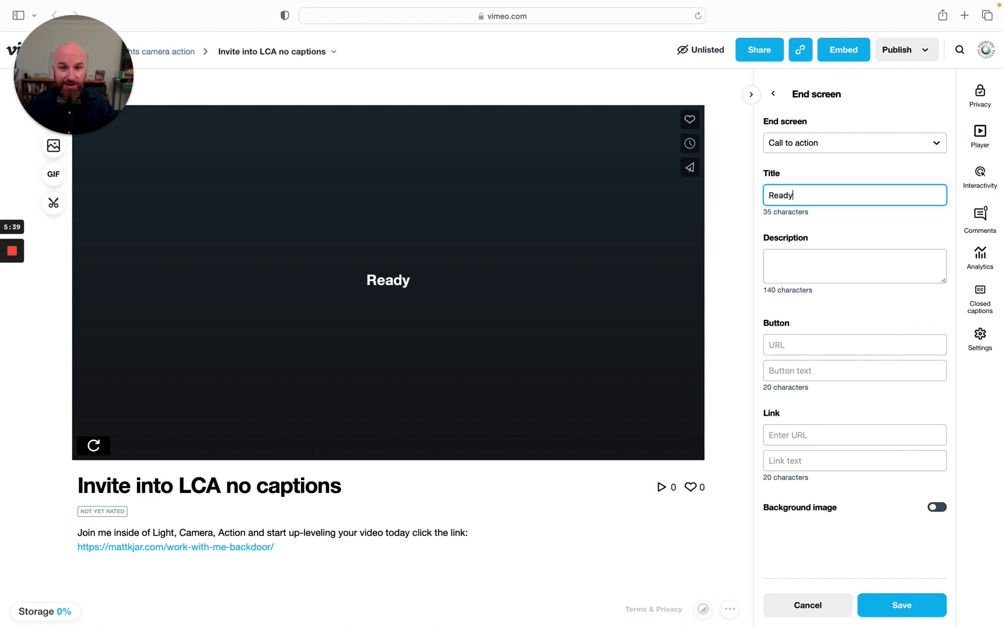
pyautogui.write(' to scale ')
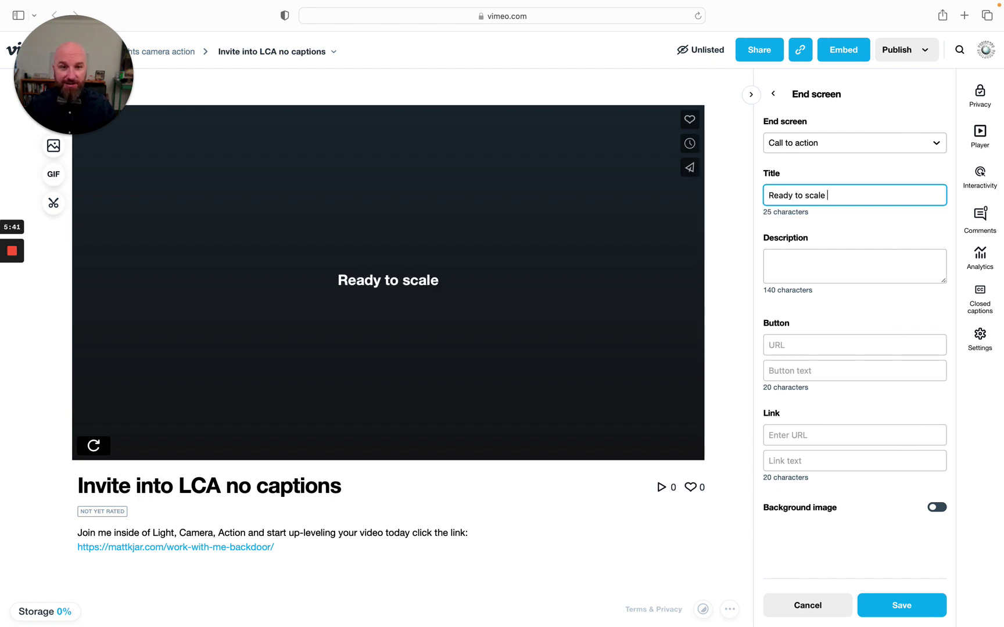
pyautogui.write('with video')
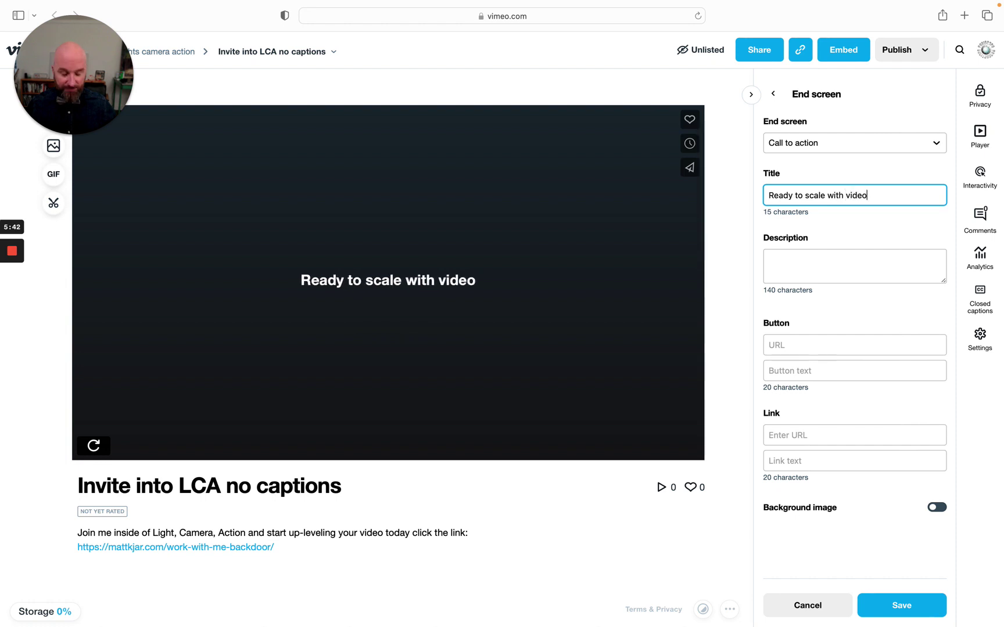
pyautogui.write('?')
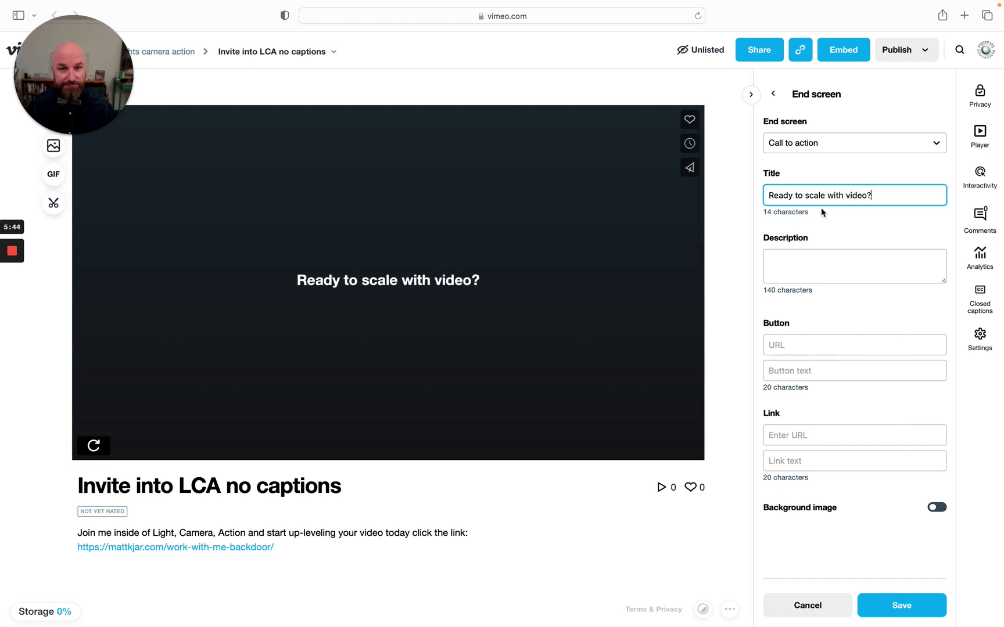
# - Begin the end screen description with "Join me inside of"
pyautogui.click(819, 258)
pyautogui.write('LJoin')
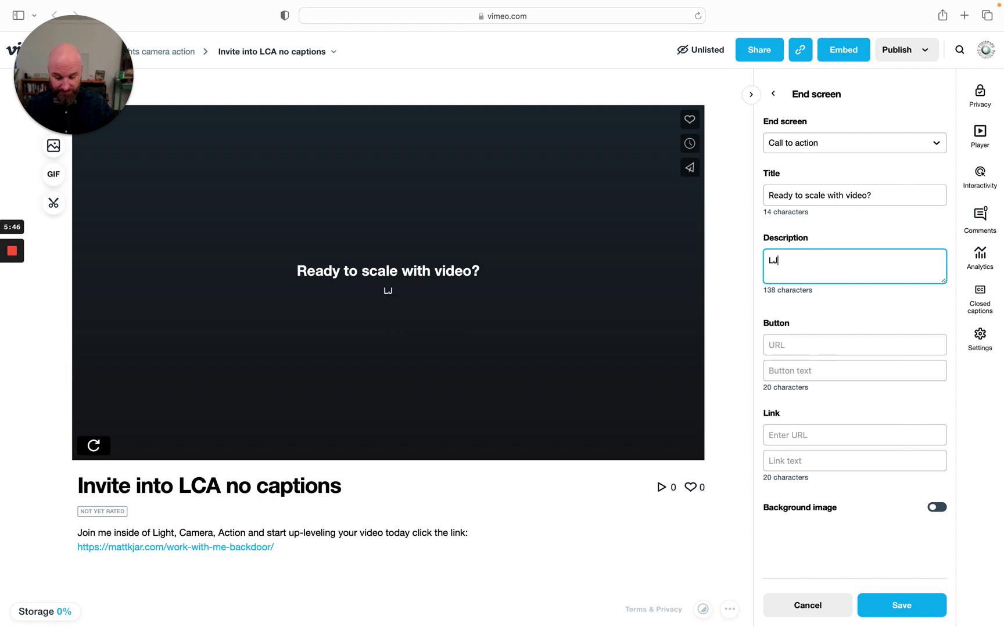
pyautogui.press('BackSpace')
pyautogui.press('BackSpace')
pyautogui.press('BackSpace')
pyautogui.press('BackSpace')
pyautogui.press('BackSpace')
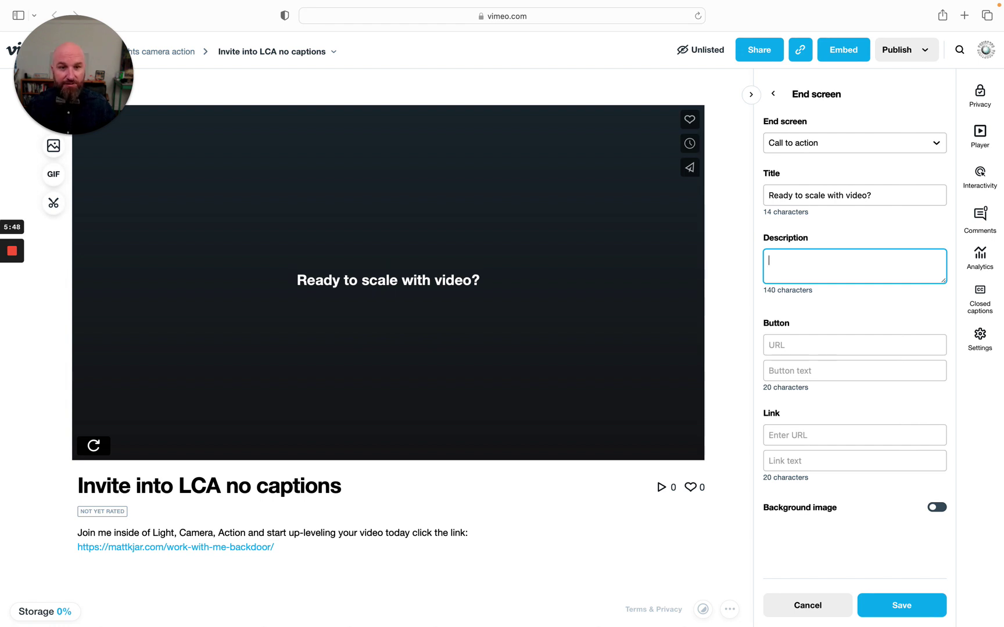
pyautogui.write('Join me i')
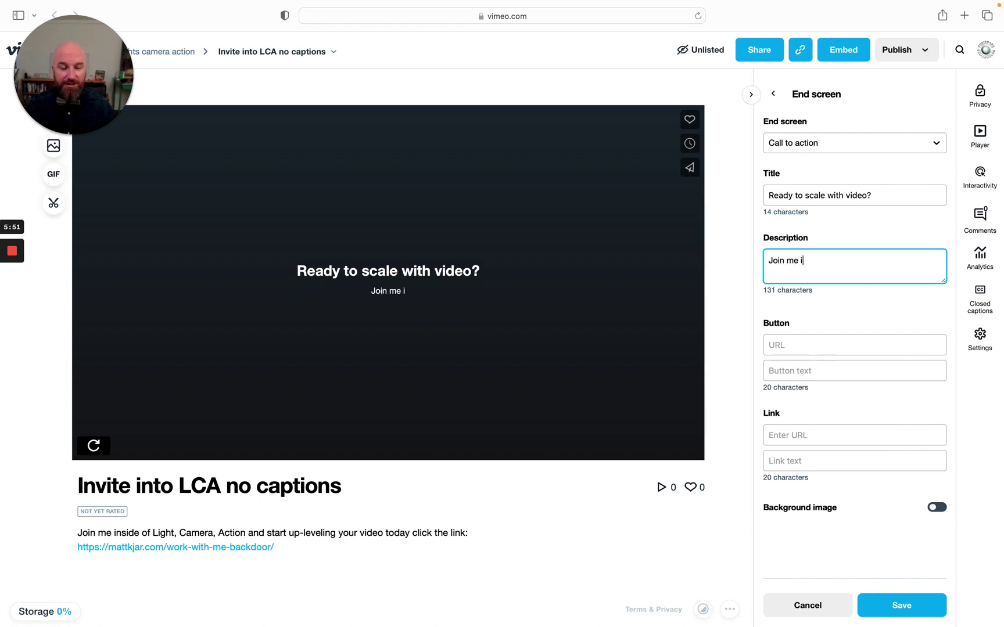
pyautogui.write('nside of l')
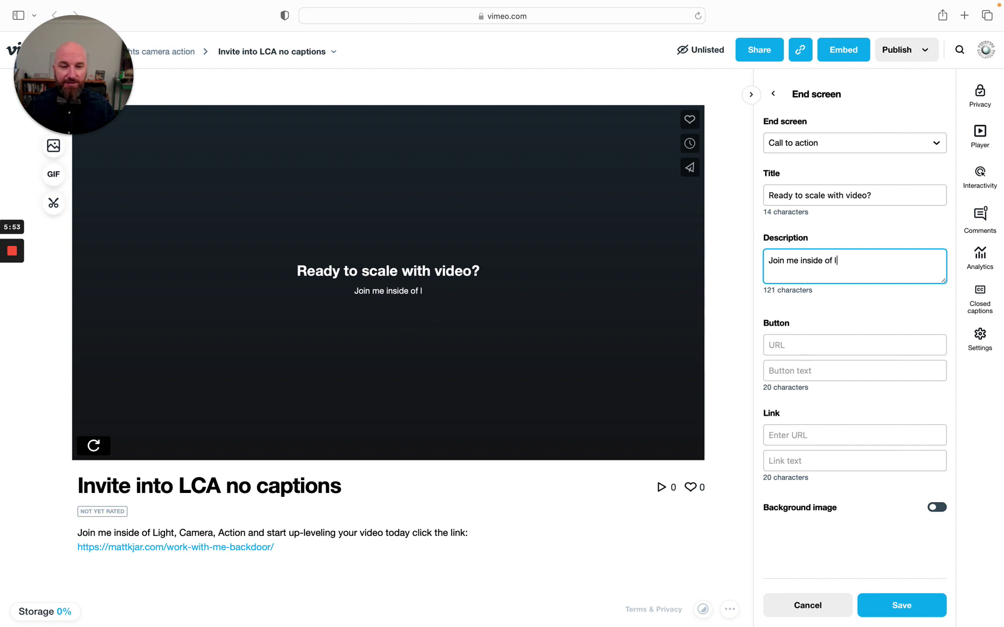
pyautogui.write('ights camera a')
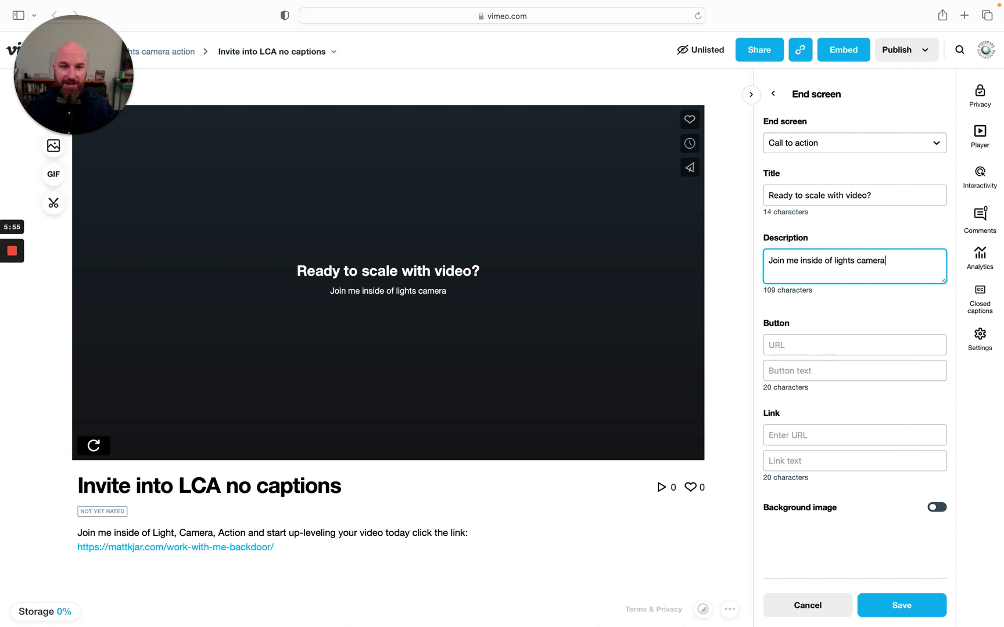
pyautogui.press('BackSpace')
pyautogui.press('BackSpace')
pyautogui.press('BackSpace')
pyautogui.press('BackSpace')
pyautogui.press('BackSpace')
pyautogui.press('BackSpace')
pyautogui.press('BackSpace')
pyautogui.press('BackSpace')
pyautogui.press('BackSpace')
pyautogui.press('BackSpace')
pyautogui.press('BackSpace')
pyautogui.press('BackSpace')
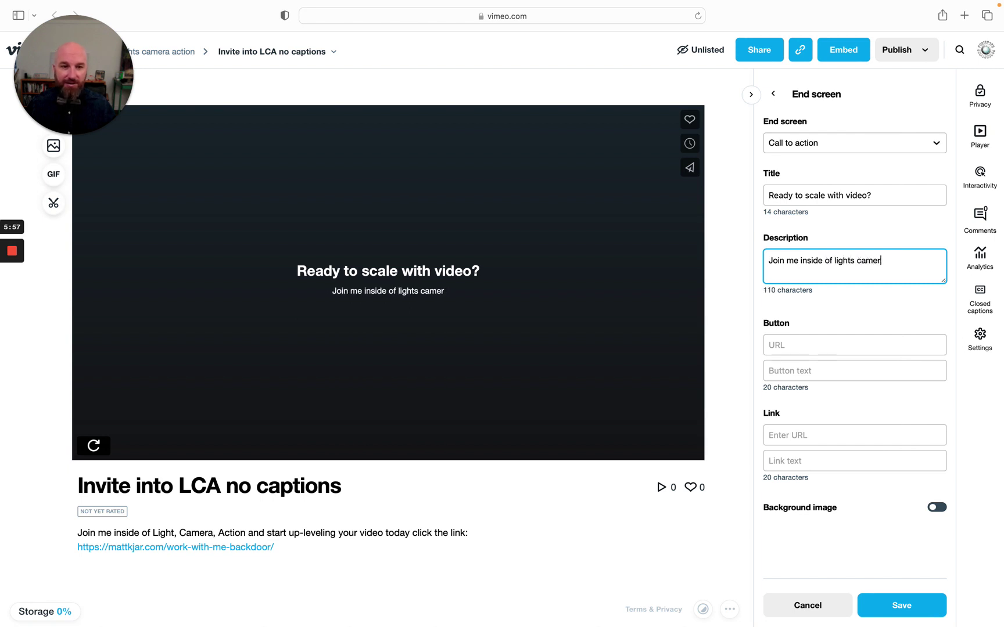
pyautogui.press('BackSpace')
pyautogui.press('BackSpace')
pyautogui.press('BackSpace')
pyautogui.press('BackSpace')
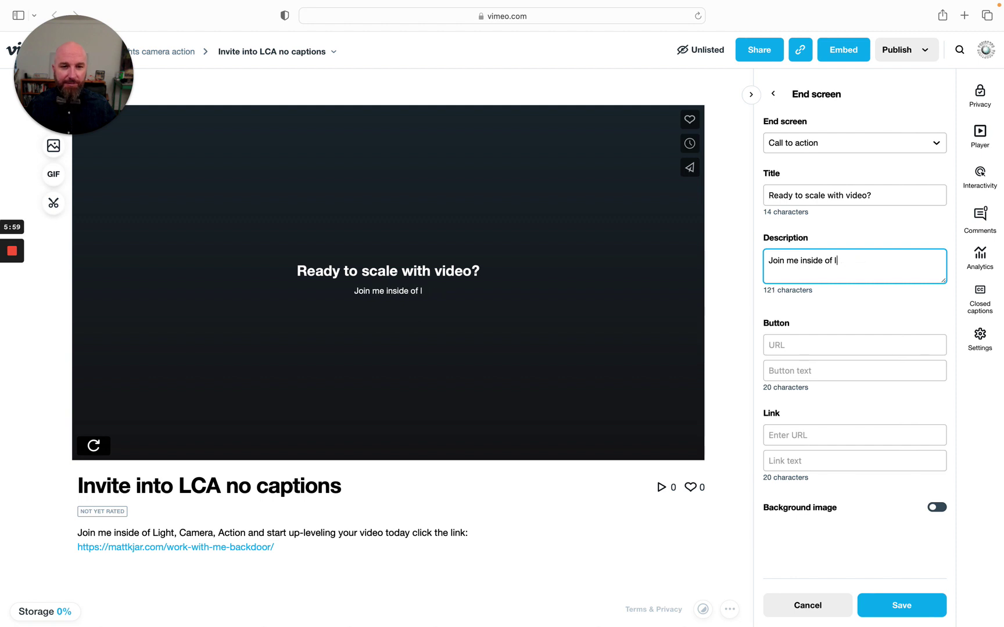
# - Complete the end screen description with "Lights, Camera, Action and start your video journey."
pyautogui.write('Lig')
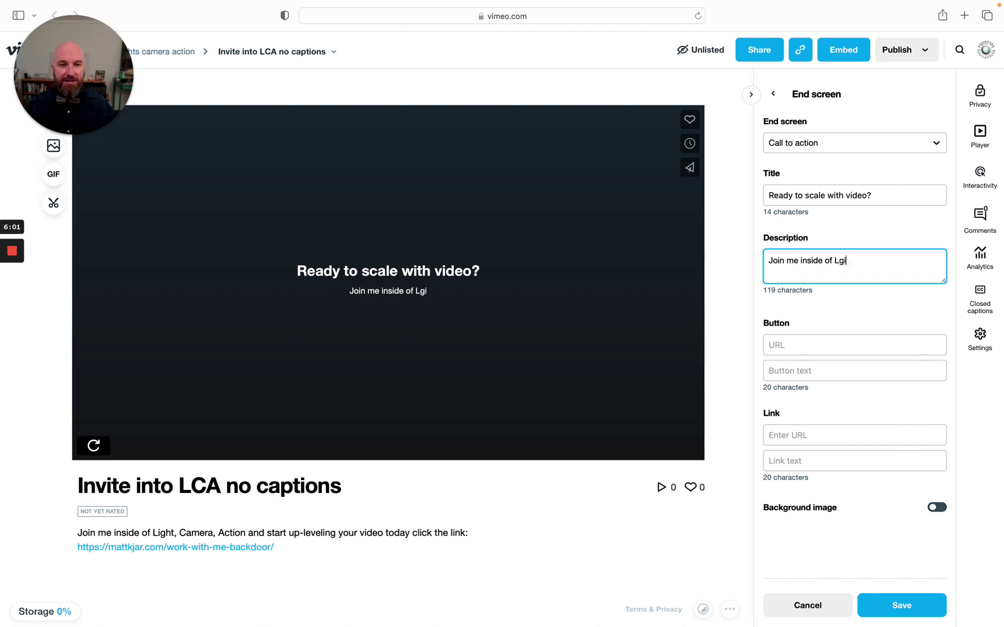
pyautogui.press('BackSpace')
pyautogui.write('ghts')
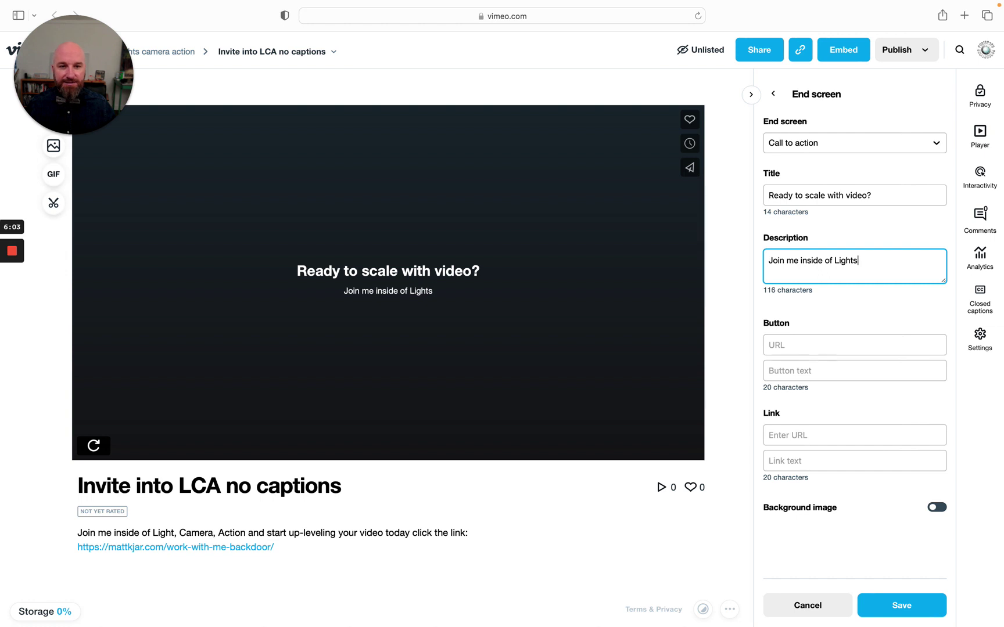
pyautogui.write(', Ca')
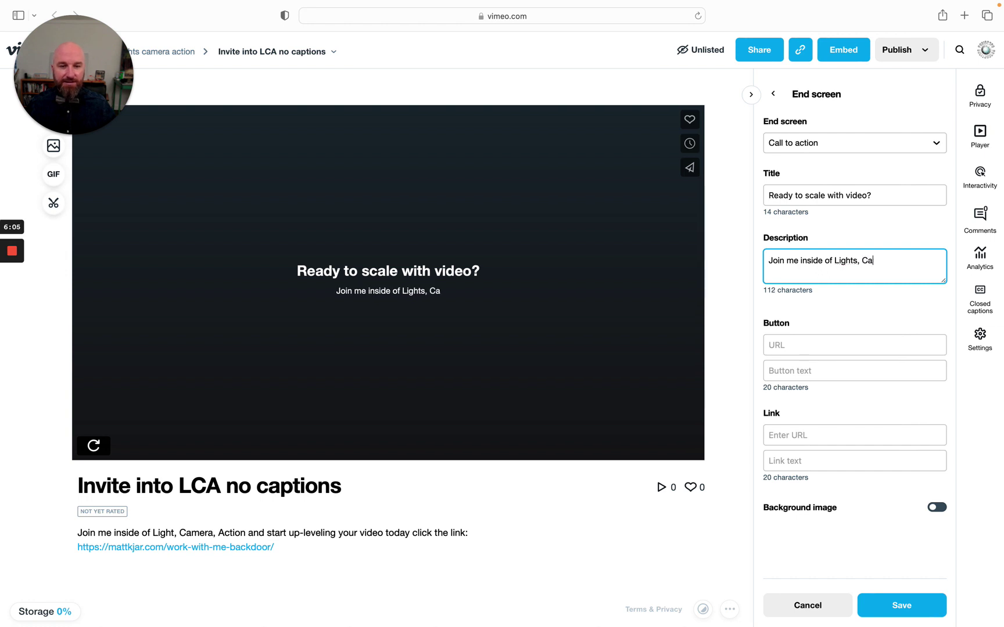
pyautogui.write('mera, Action ')
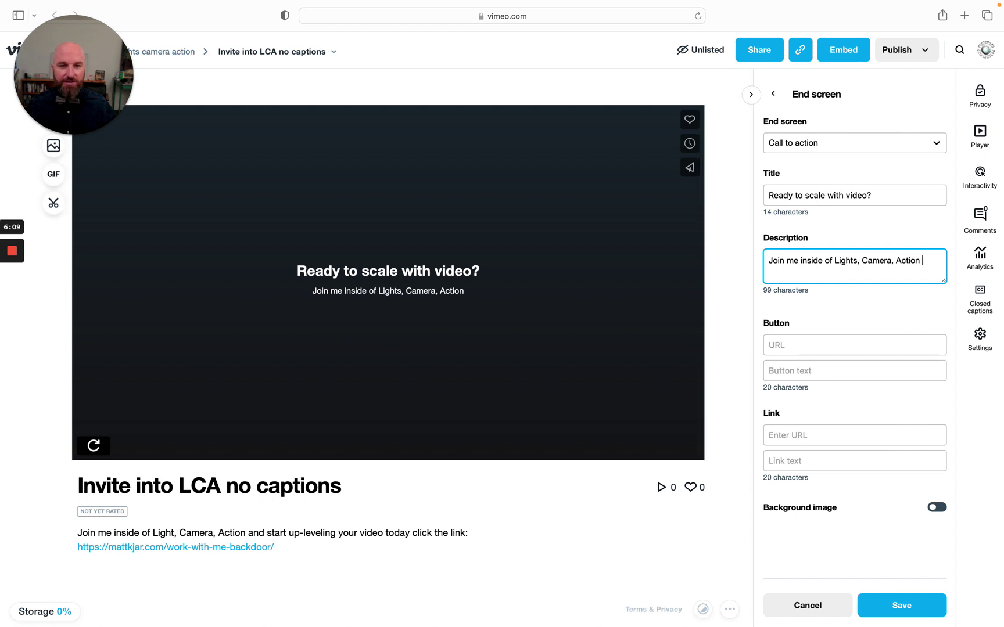
pyautogui.write('and')
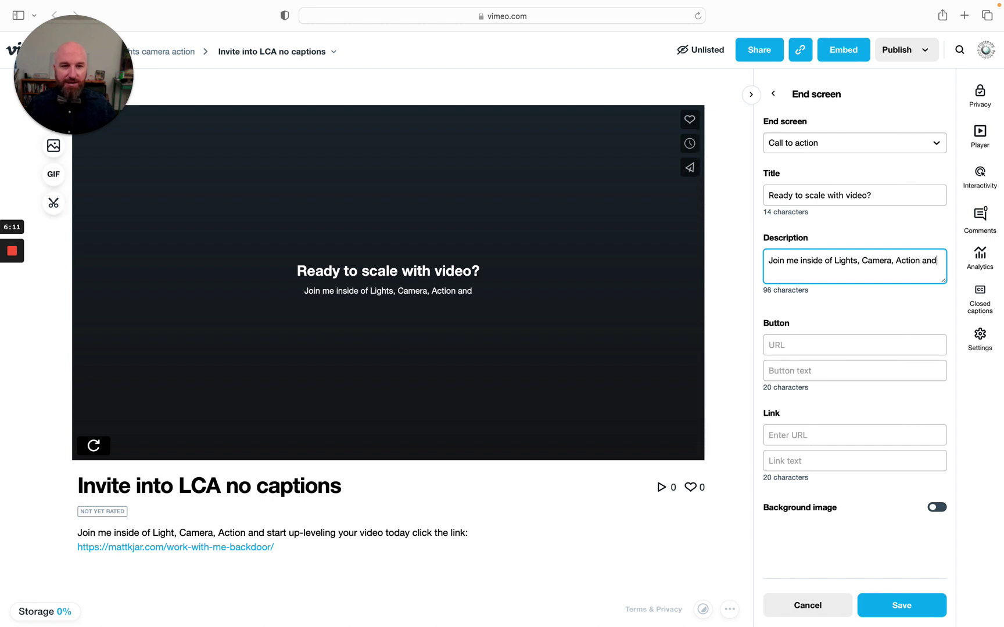
pyautogui.write(' start ')
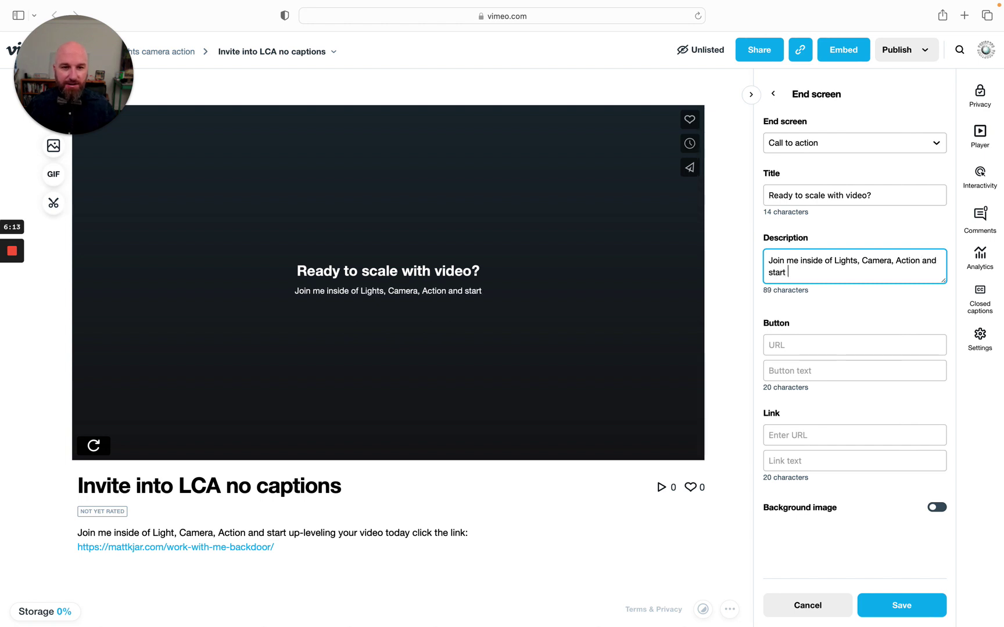
pyautogui.write('your ')
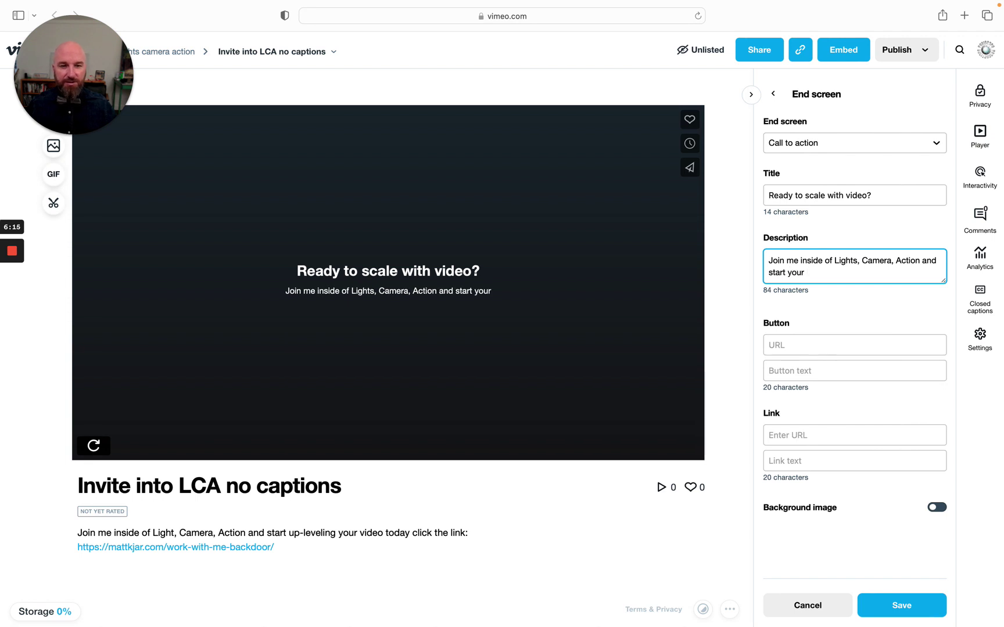
pyautogui.write('video')
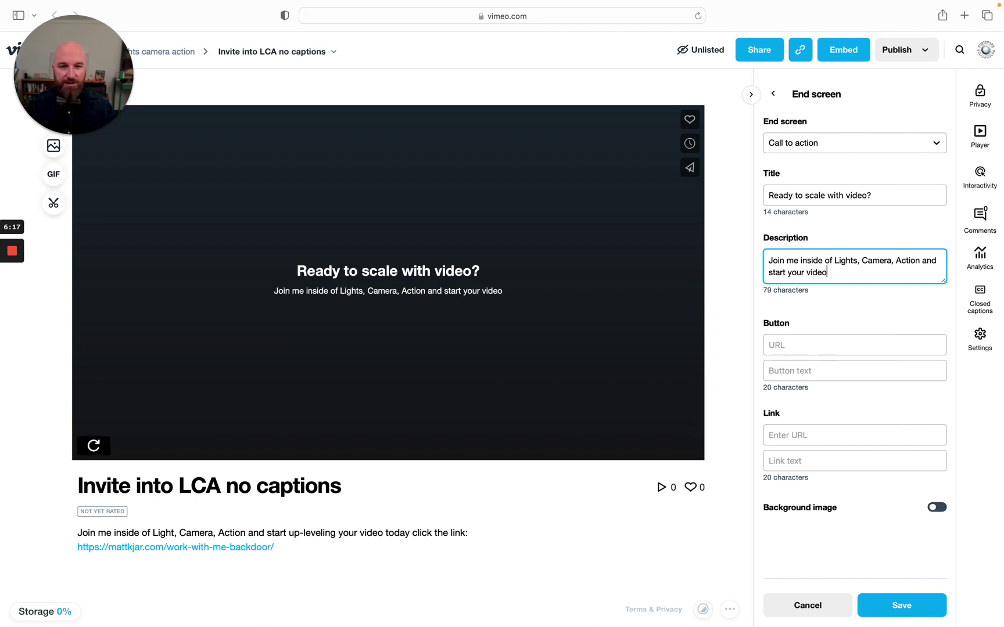
pyautogui.write(' journey')
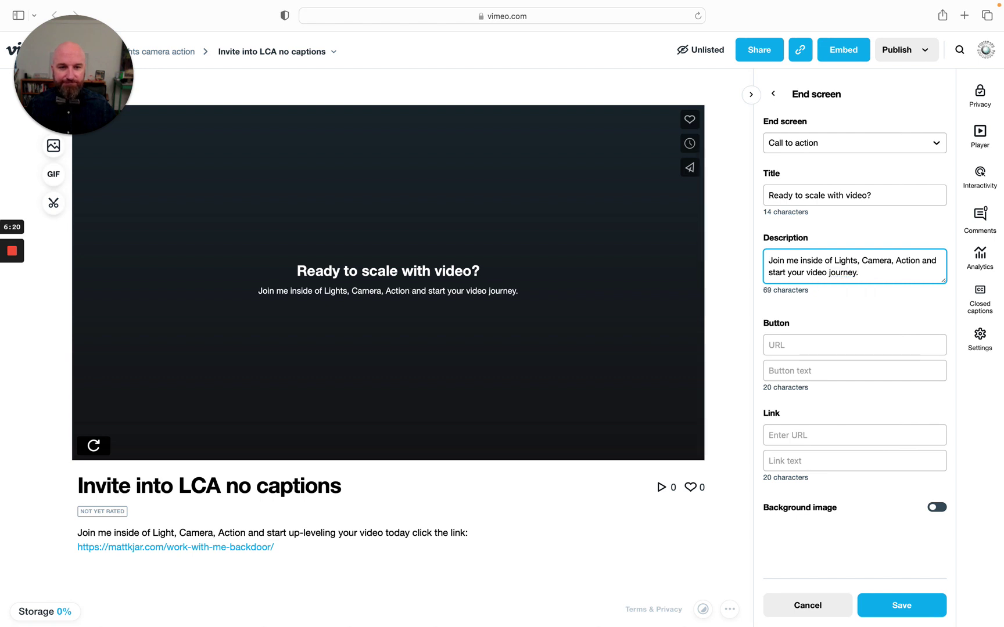
# - Add an end screen button labelled "Enroll now" that links to the copied work-with-me-backdoor page address
pyautogui.click(808, 348)
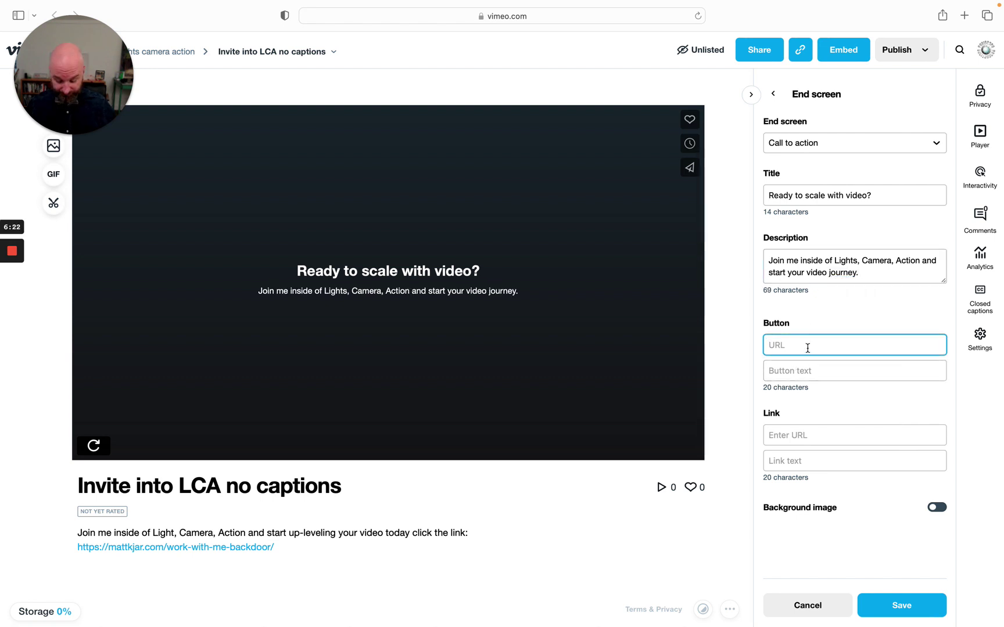
pyautogui.write('https://mattkjar.com/work-with-me-backdoor/')
pyautogui.click(809, 372)
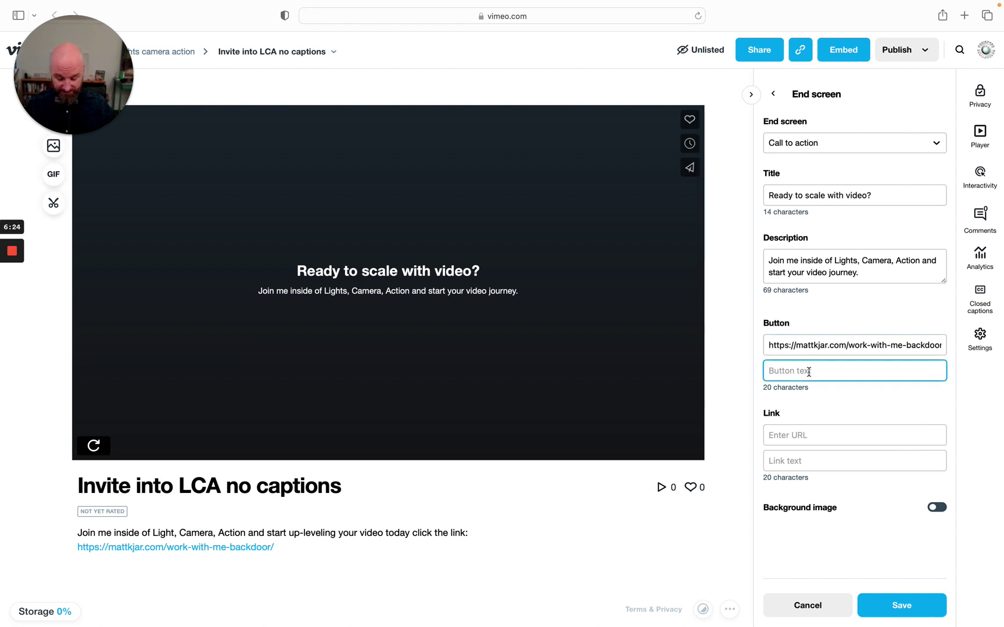
pyautogui.write('Enroll now')
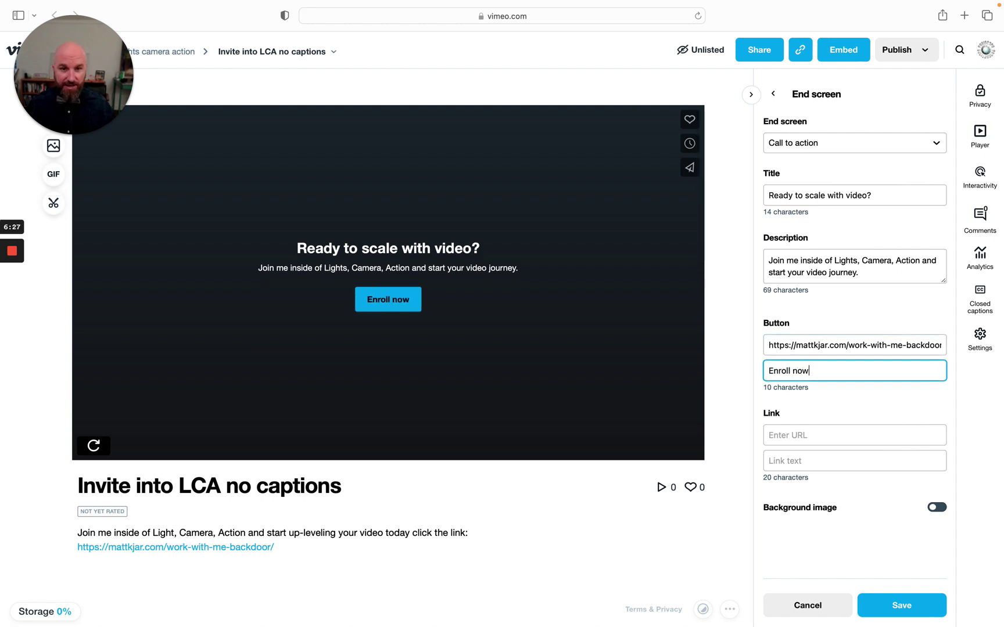
# - Enable the background image for the end screen and save the end screen
pyautogui.click(937, 508)
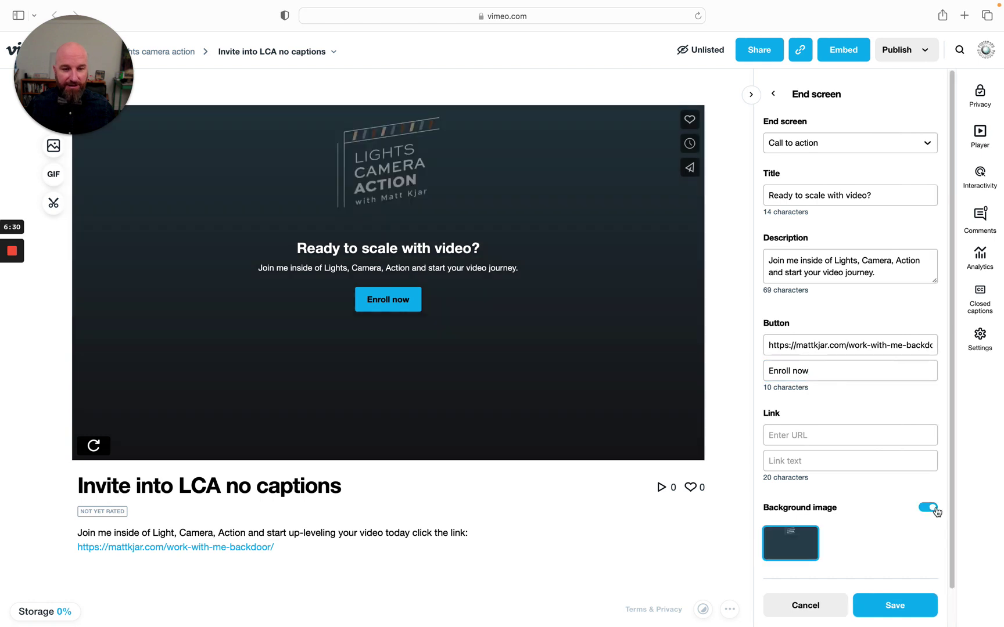
pyautogui.click(906, 605)
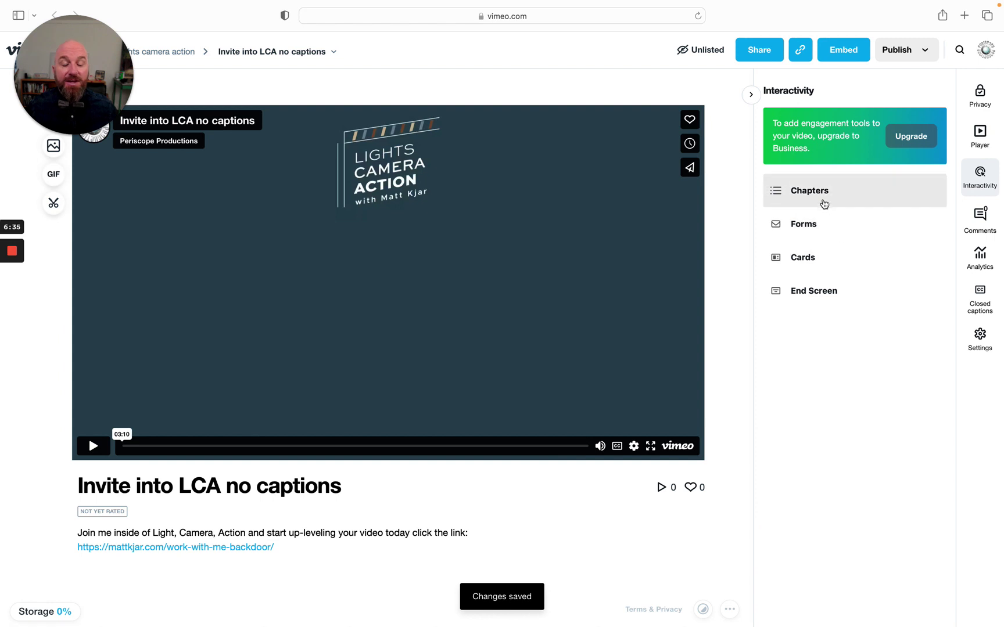
# - Open the video's contact form and try the After video and During video placements
pyautogui.click(806, 231)
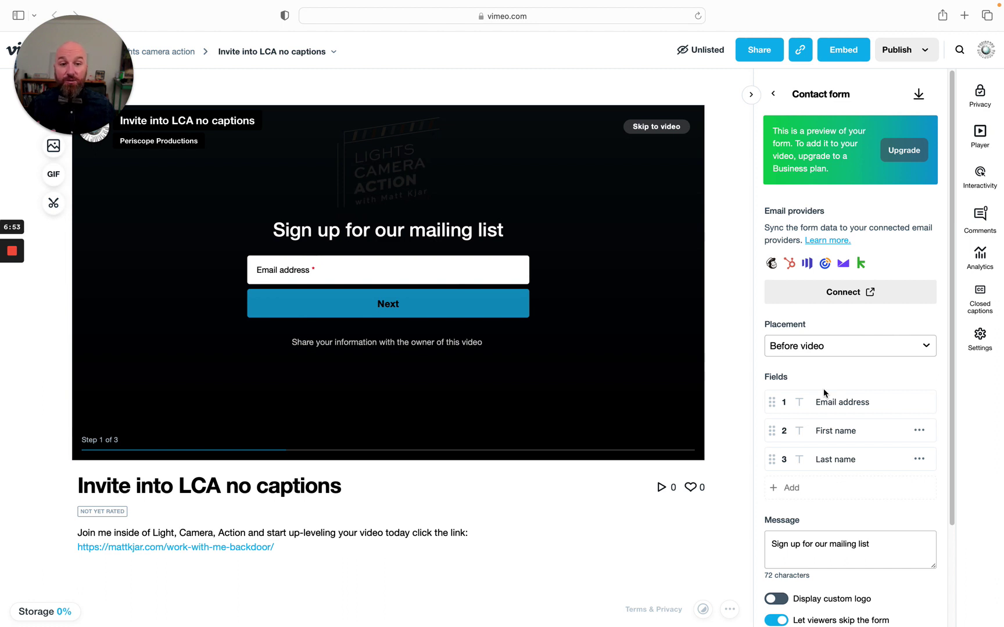
pyautogui.click(875, 351)
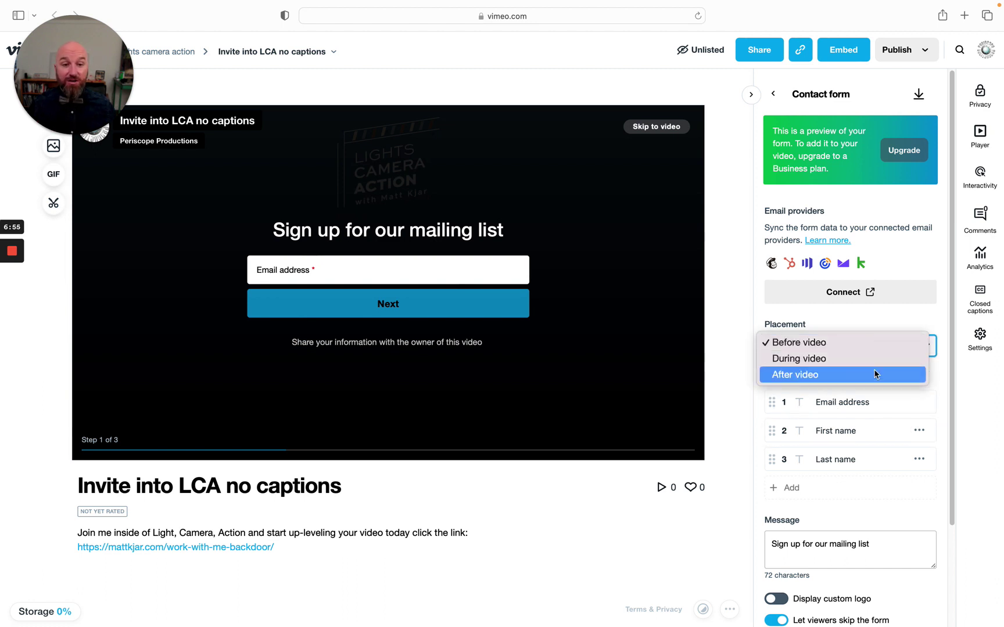
pyautogui.click(874, 371)
pyautogui.click(878, 352)
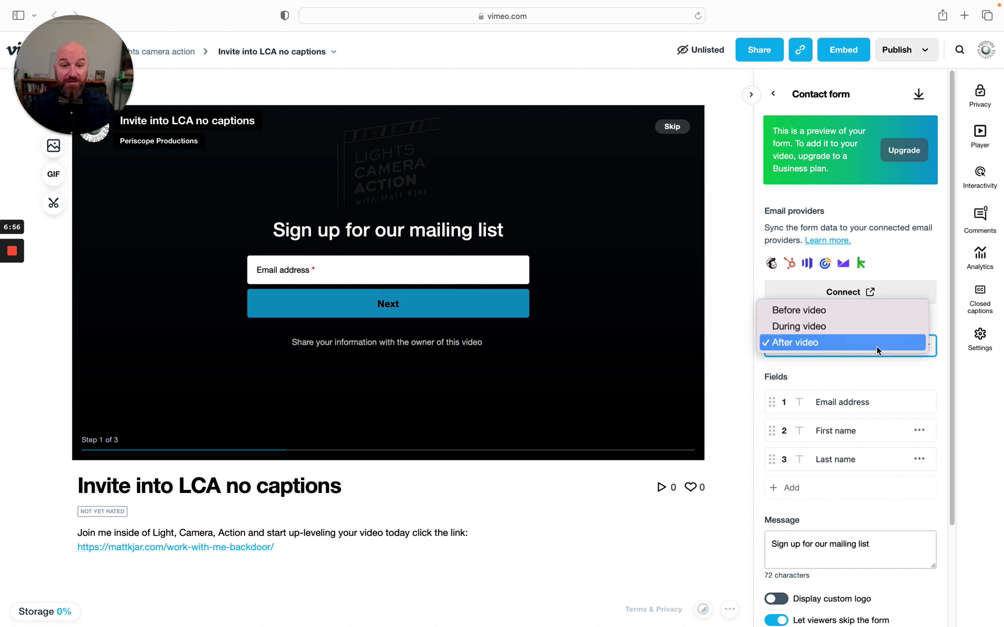
pyautogui.click(886, 326)
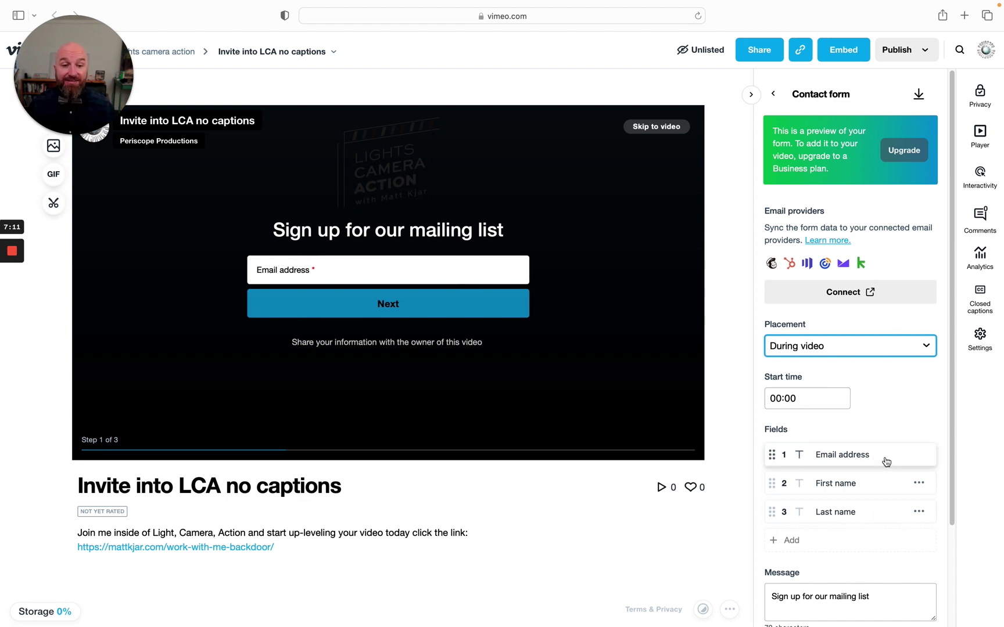
# - Look through the contact form's start time, fields, message and email provider settings, and return to the interactivity options
pyautogui.scroll(-2, 876, 523)
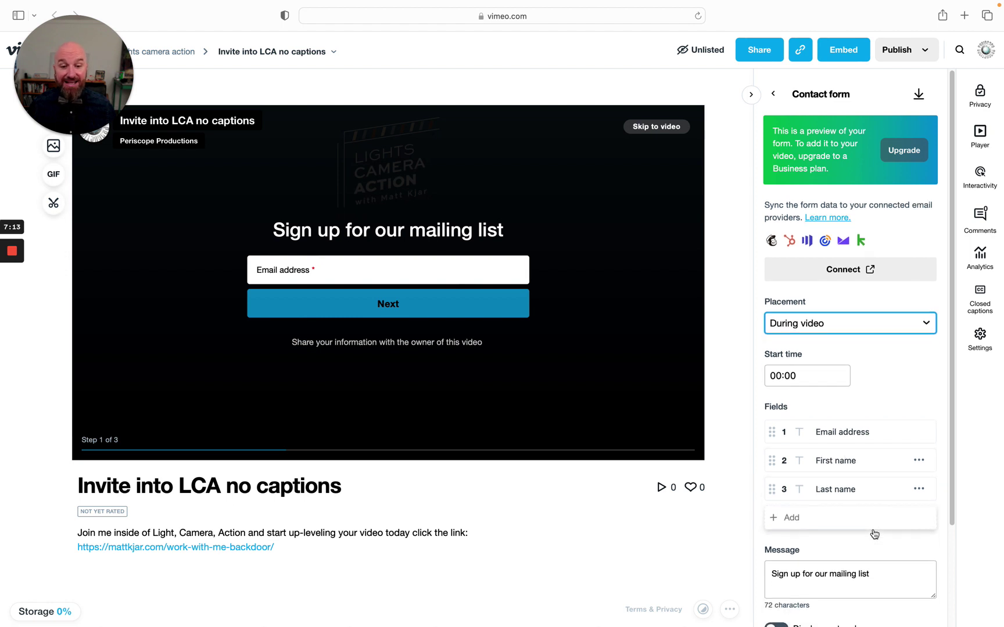
pyautogui.scroll(-3, 857, 563)
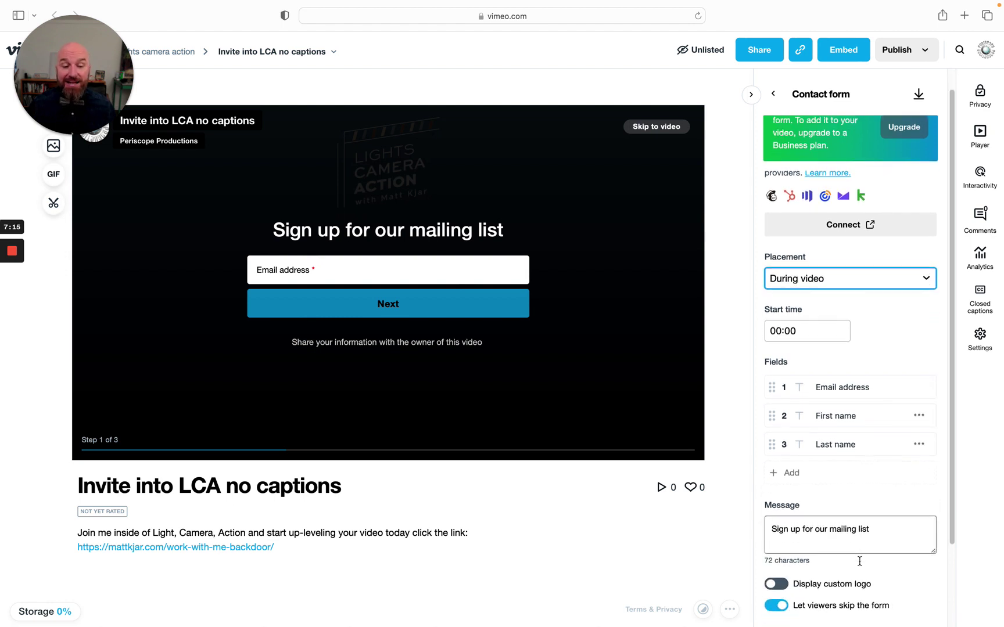
pyautogui.scroll(2, 862, 560)
pyautogui.scroll(2, 878, 291)
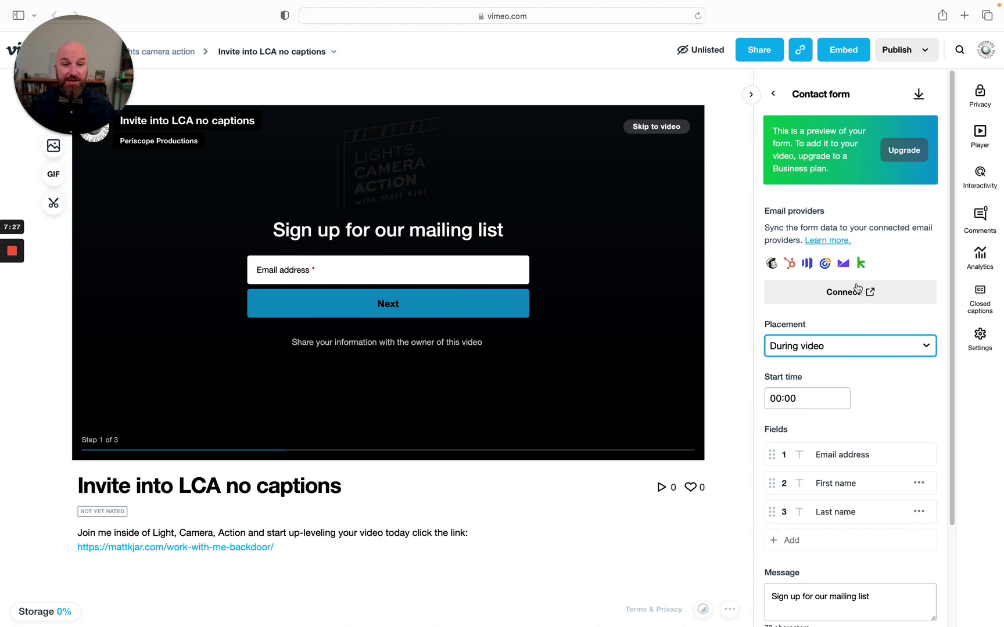
pyautogui.click(773, 95)
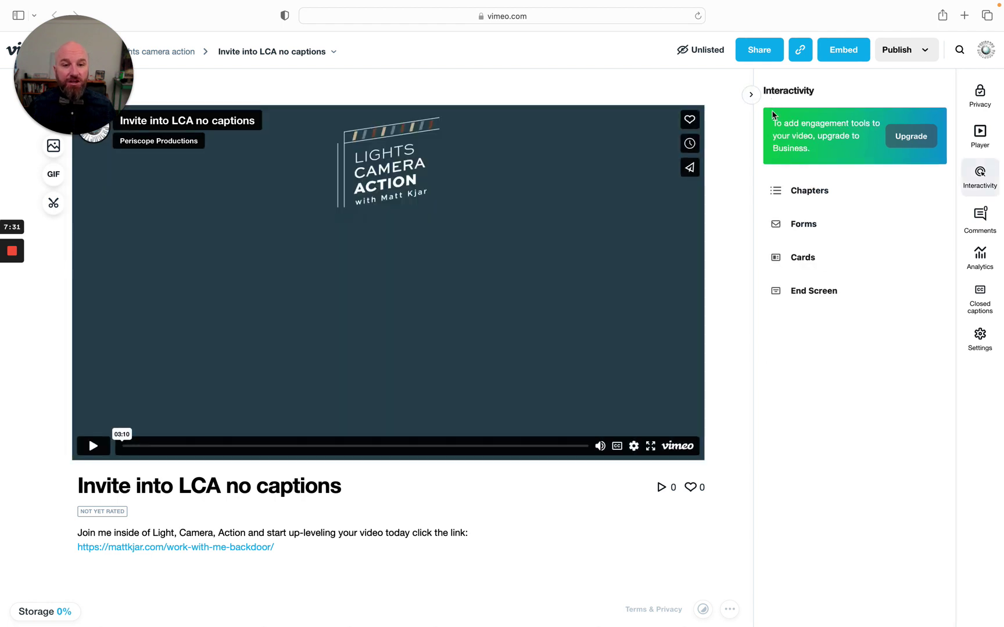
# - Reopen the contact form, compare its During video, After video and Before video placements, and leave it without saving
pyautogui.click(797, 227)
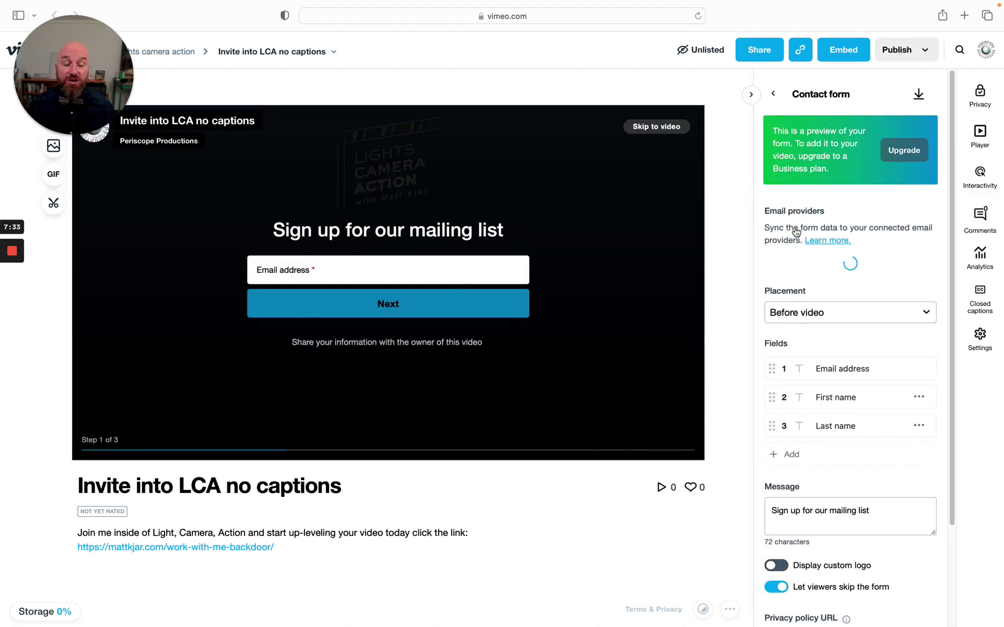
pyautogui.click(842, 344)
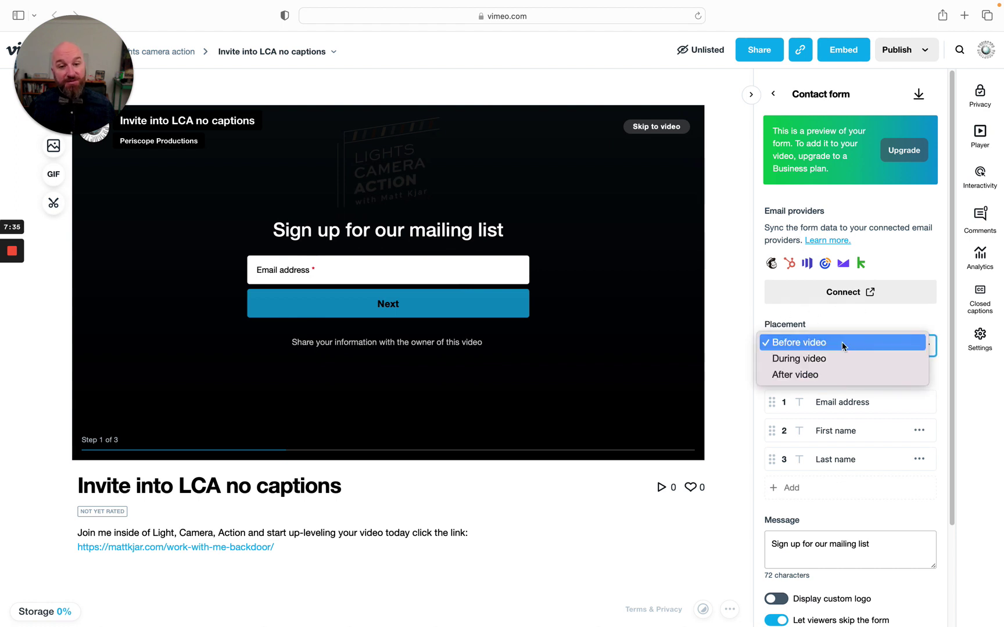
pyautogui.click(842, 357)
pyautogui.click(845, 350)
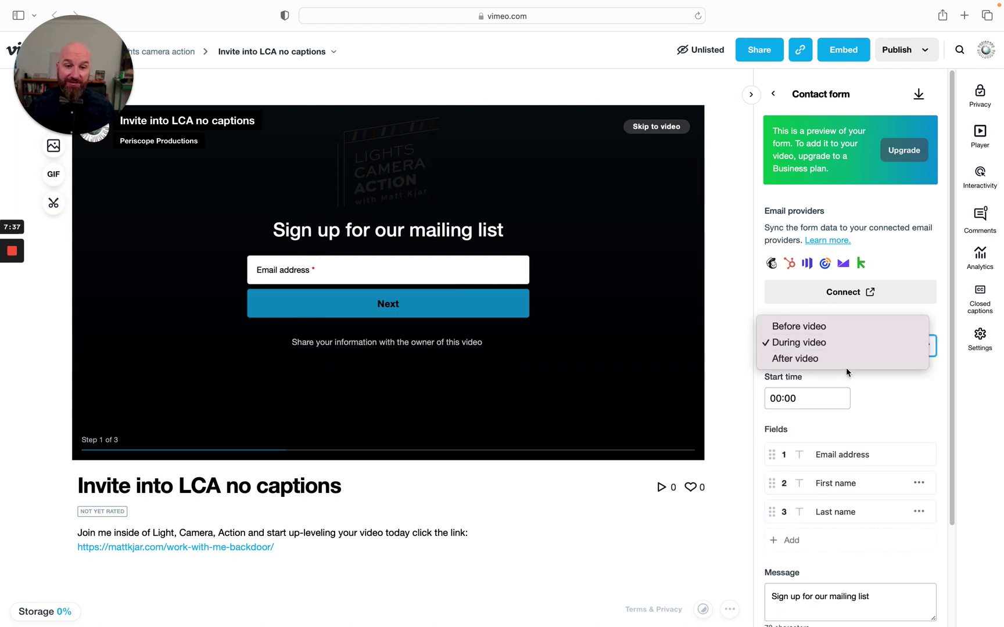
pyautogui.click(848, 360)
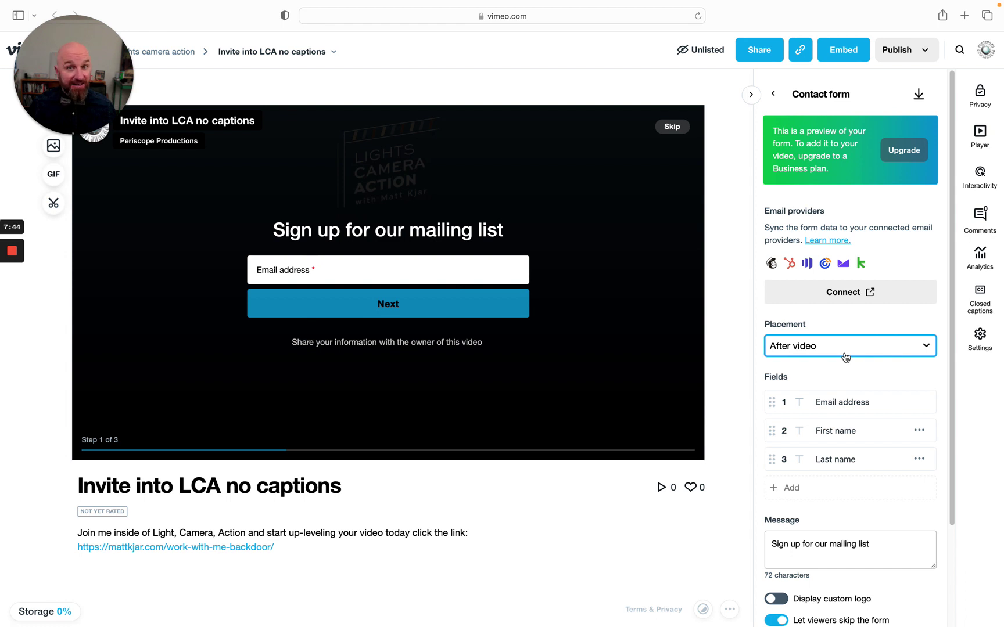
pyautogui.click(845, 355)
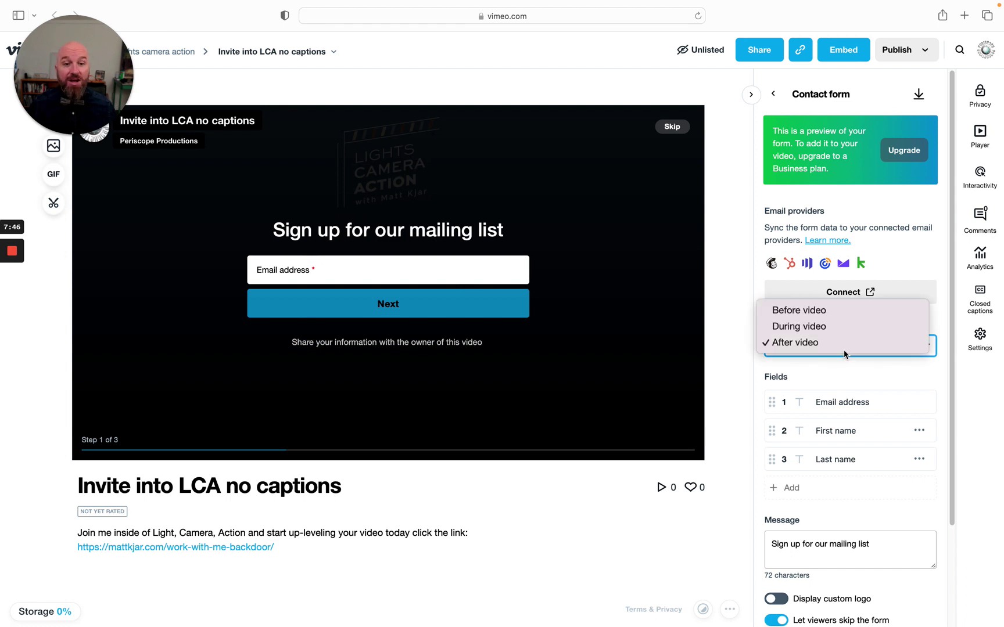
pyautogui.click(857, 312)
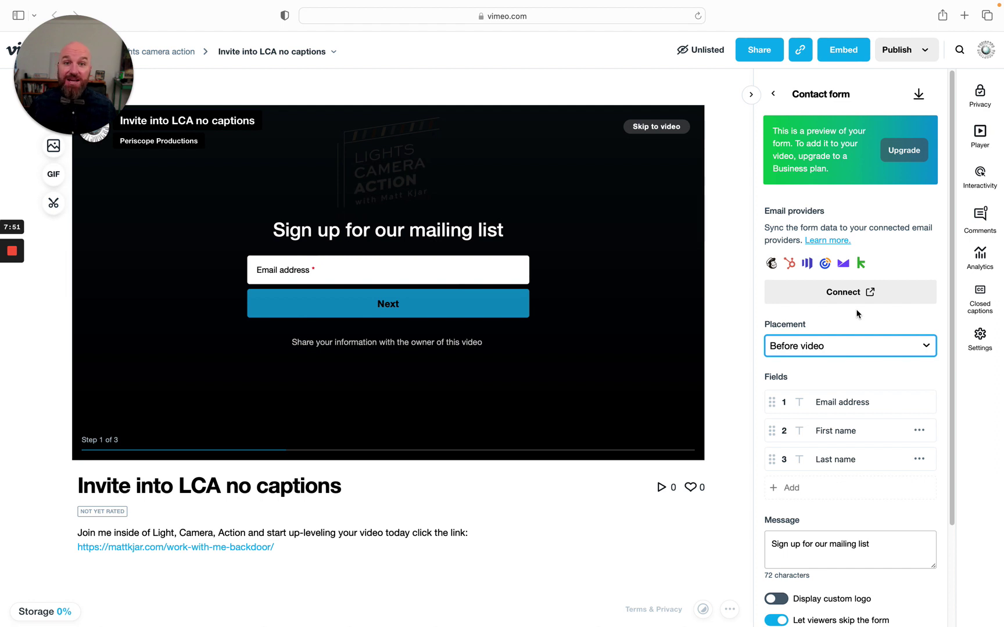
pyautogui.click(850, 339)
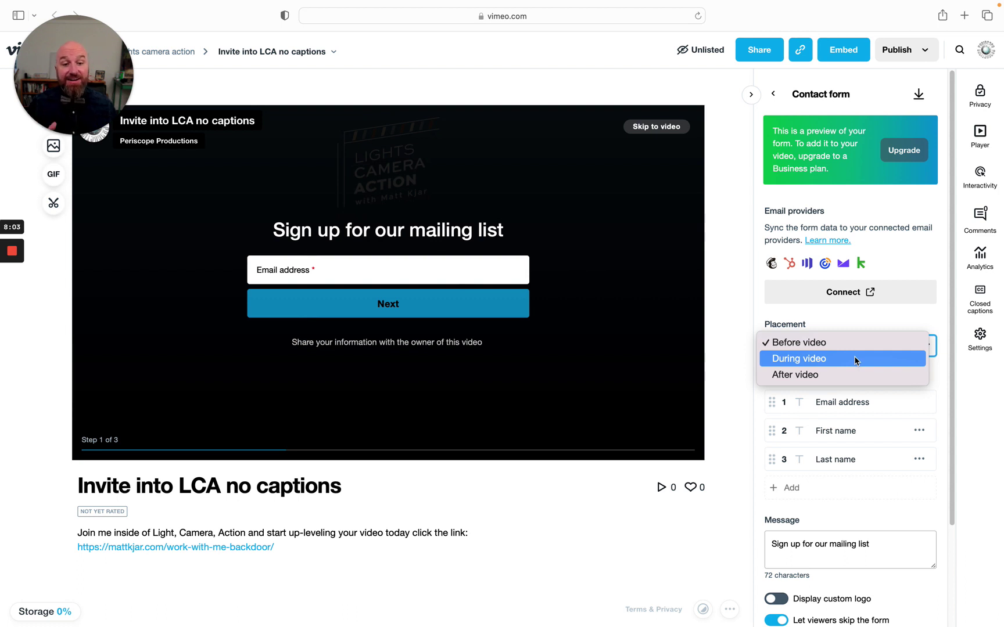
pyautogui.click(887, 313)
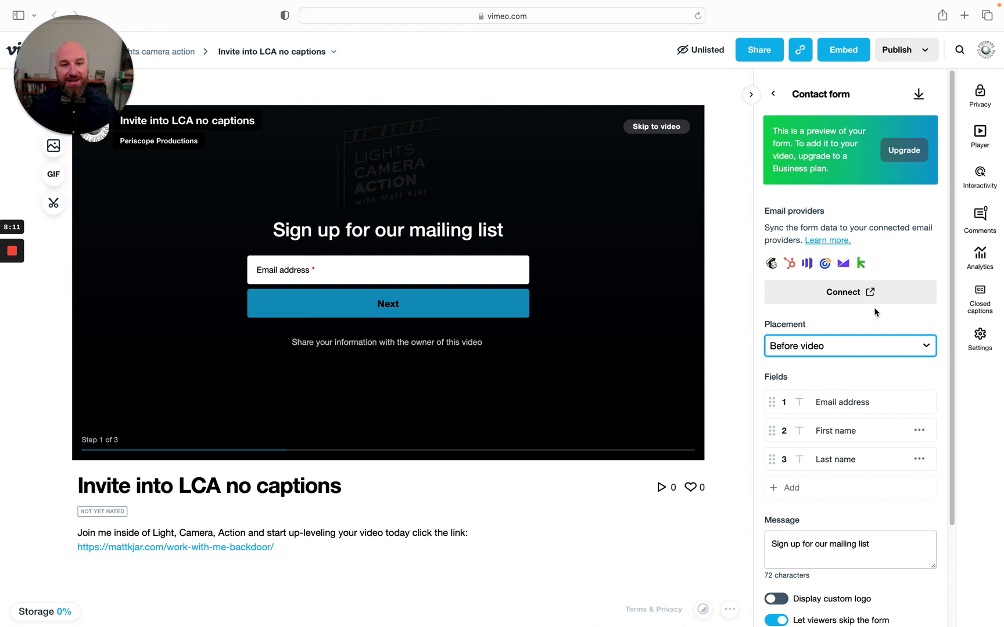
pyautogui.click(774, 95)
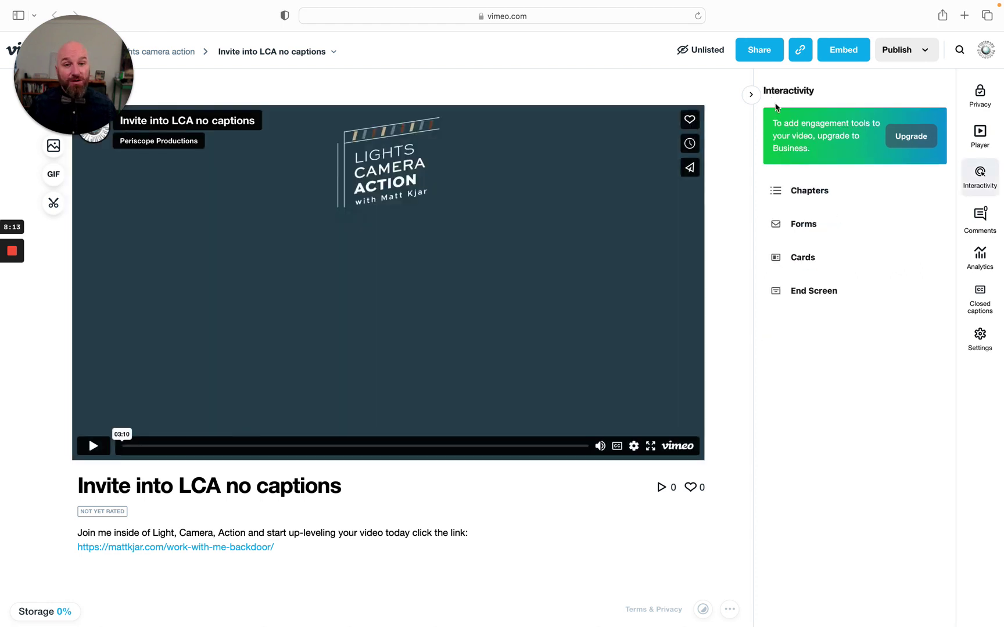
# - Preview the settings for a new card with the video paused at 01:27, and close the cards options
pyautogui.click(804, 259)
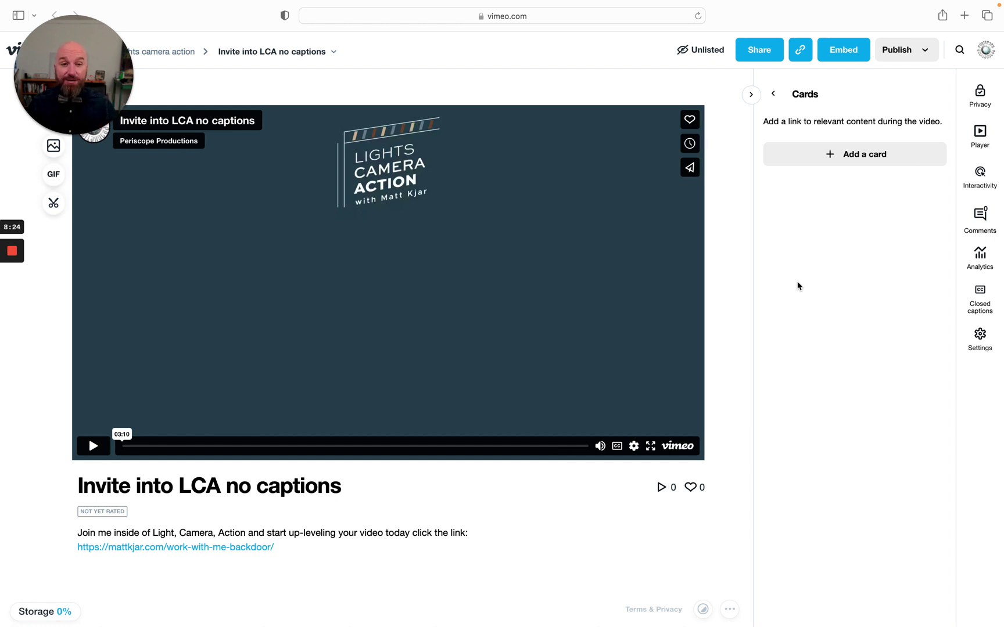
pyautogui.click(337, 446)
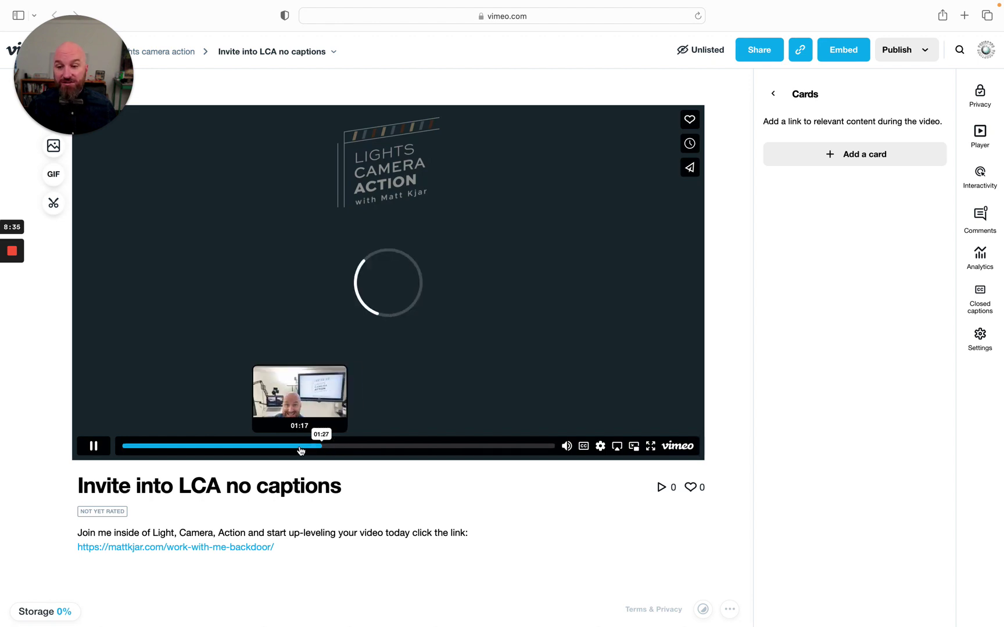
pyautogui.click(93, 446)
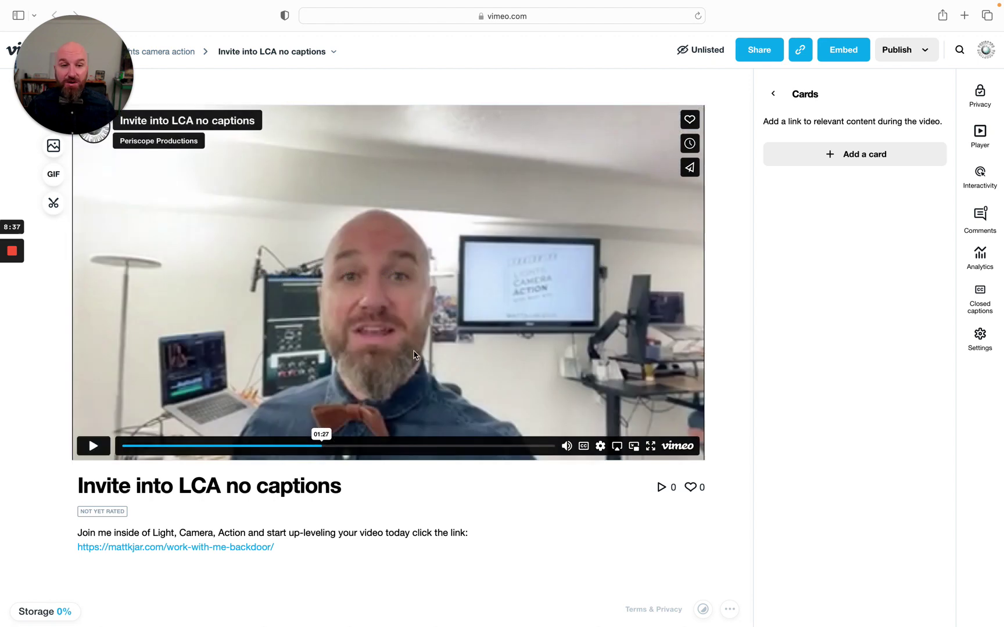
pyautogui.click(879, 152)
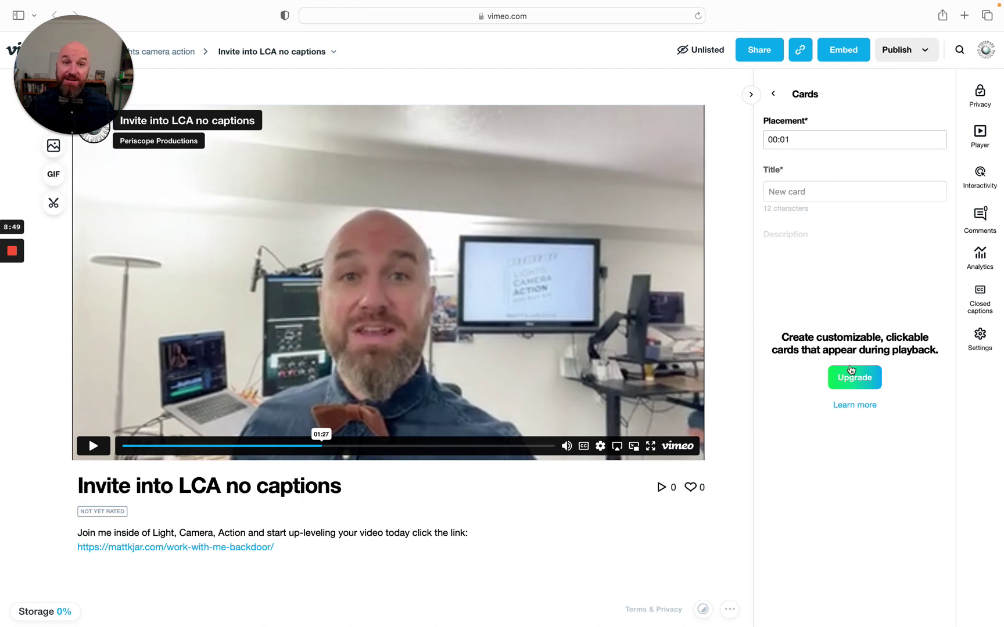
pyautogui.click(776, 95)
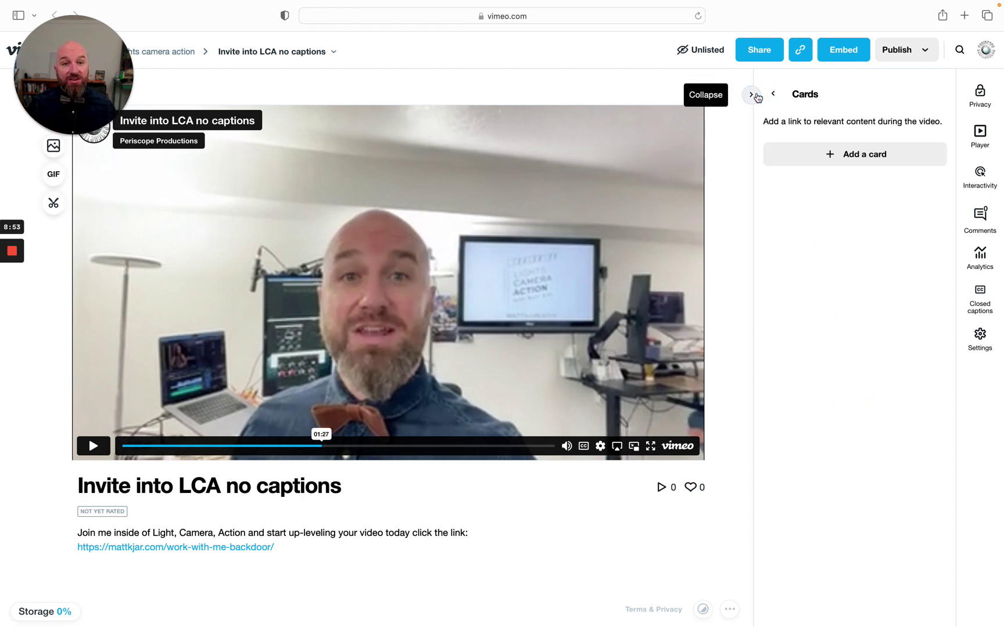
pyautogui.click(752, 95)
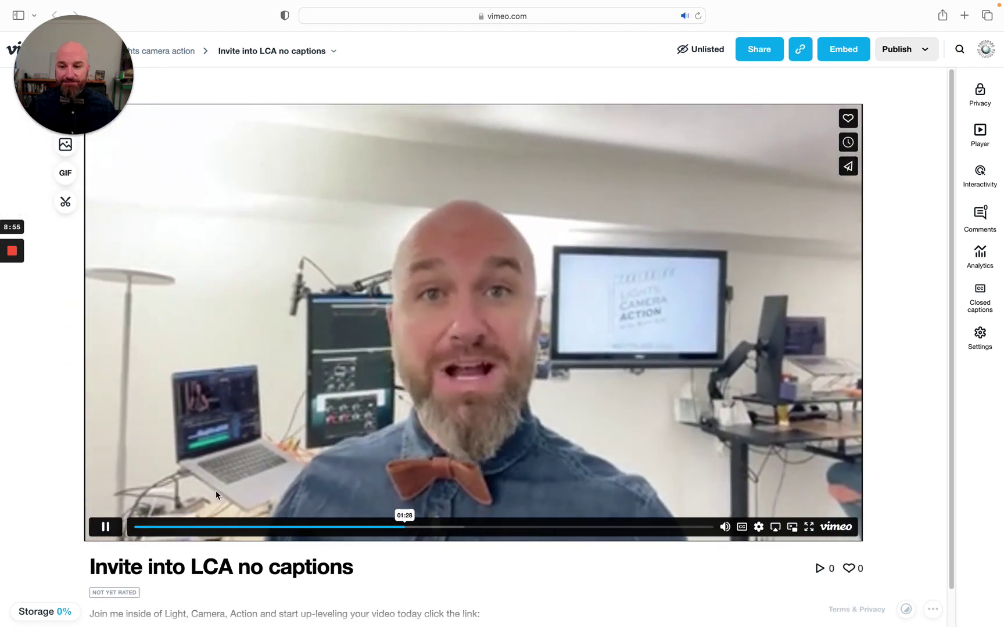
pyautogui.click(105, 526)
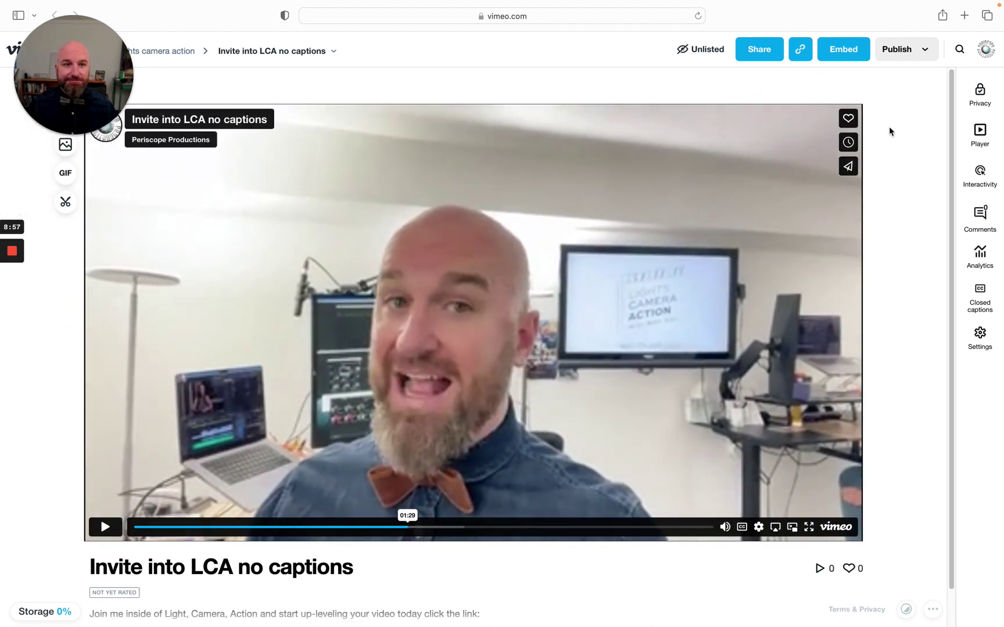
# - Review the chapters option in the video's interactivity settings and return to the interactivity options
pyautogui.click(982, 173)
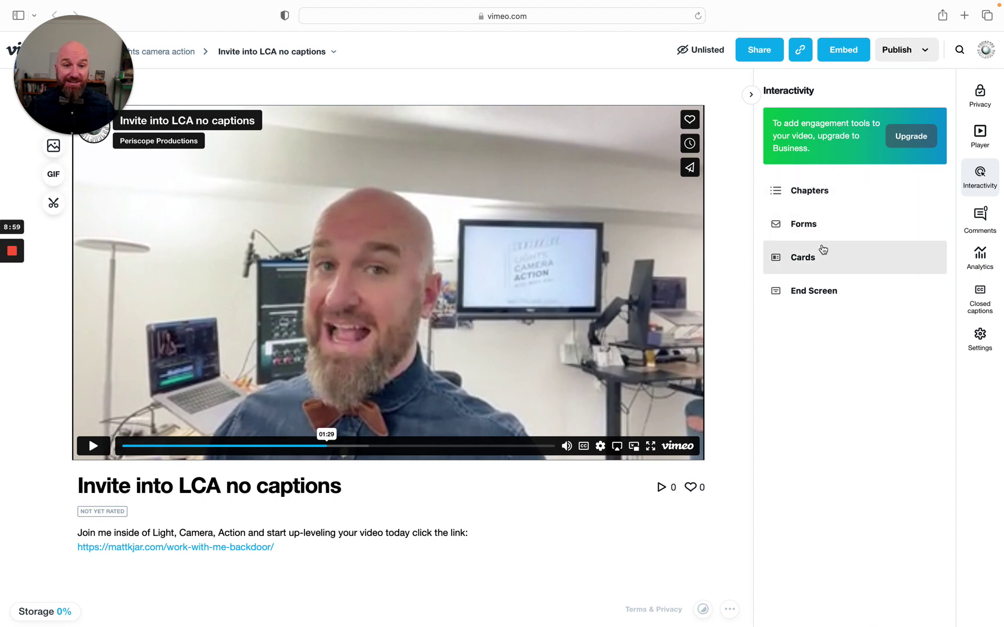
pyautogui.click(822, 193)
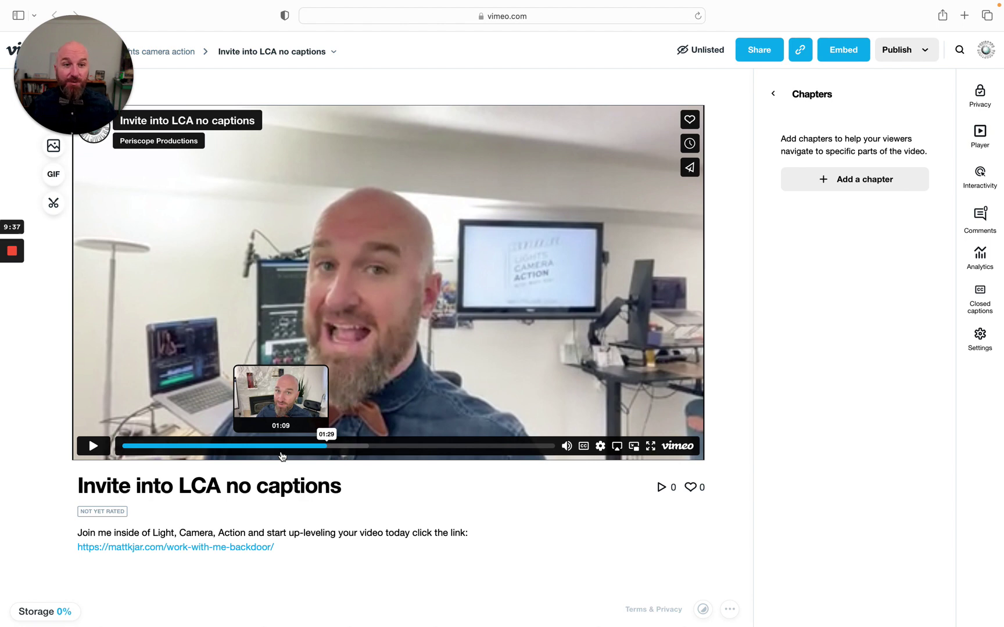
pyautogui.click(773, 95)
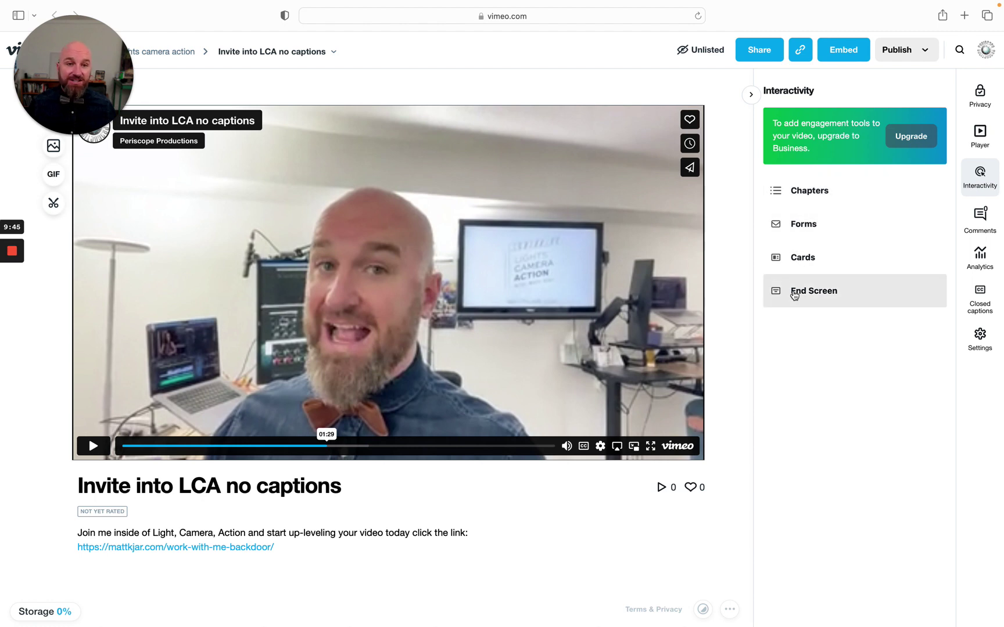
# - Review the available end screen types, keep Call to action selected, and close the end screen settings
pyautogui.click(794, 293)
pyautogui.click(903, 142)
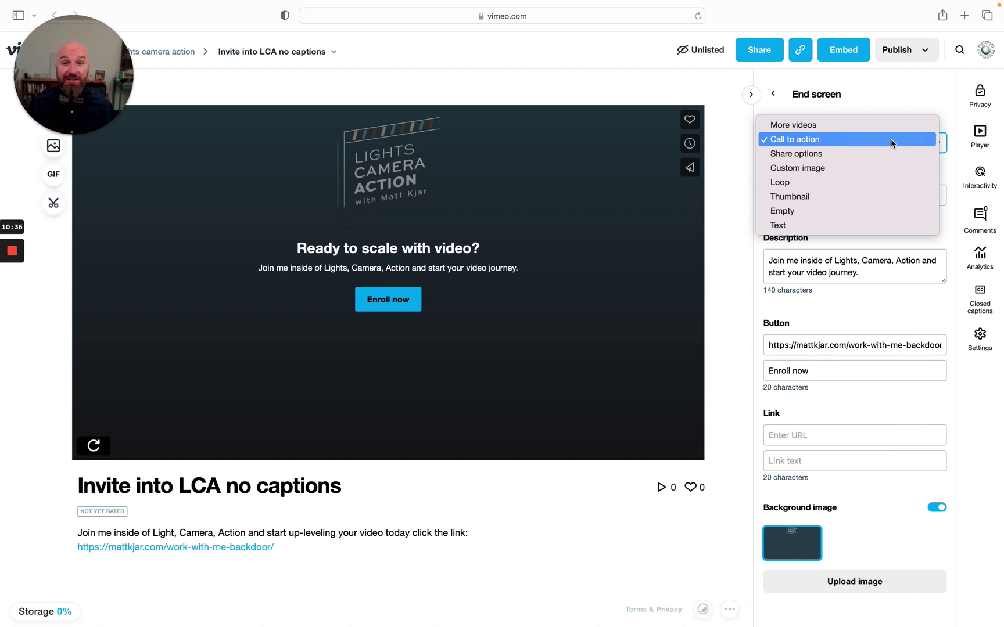
pyautogui.click(891, 139)
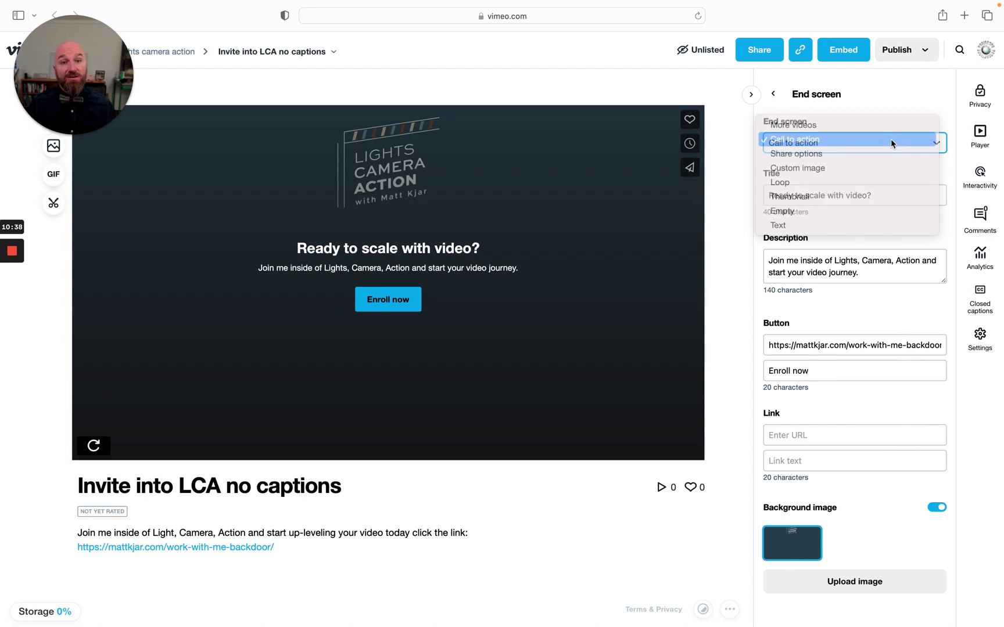
pyautogui.click(751, 94)
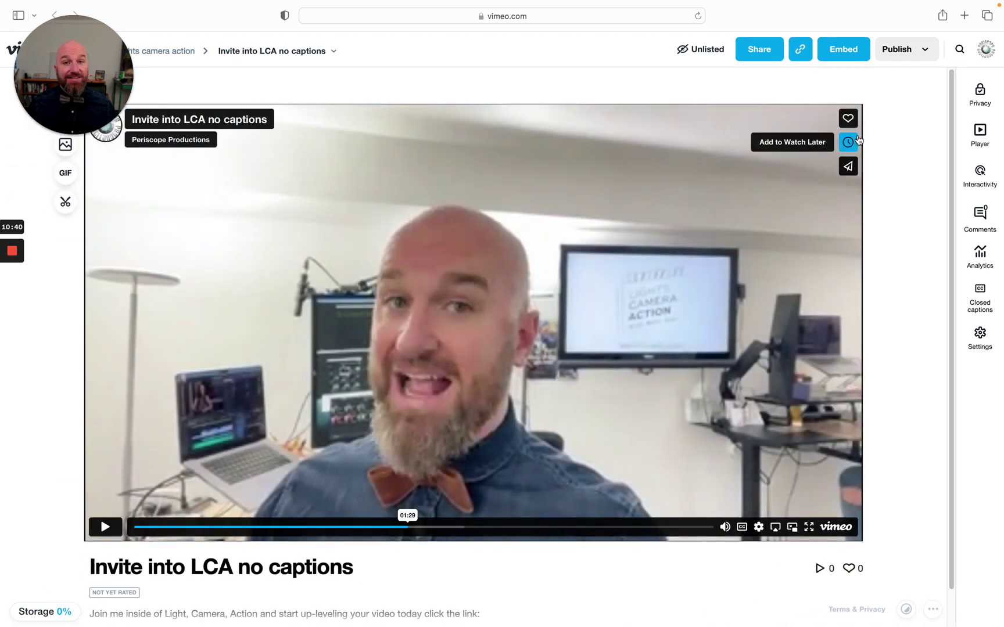